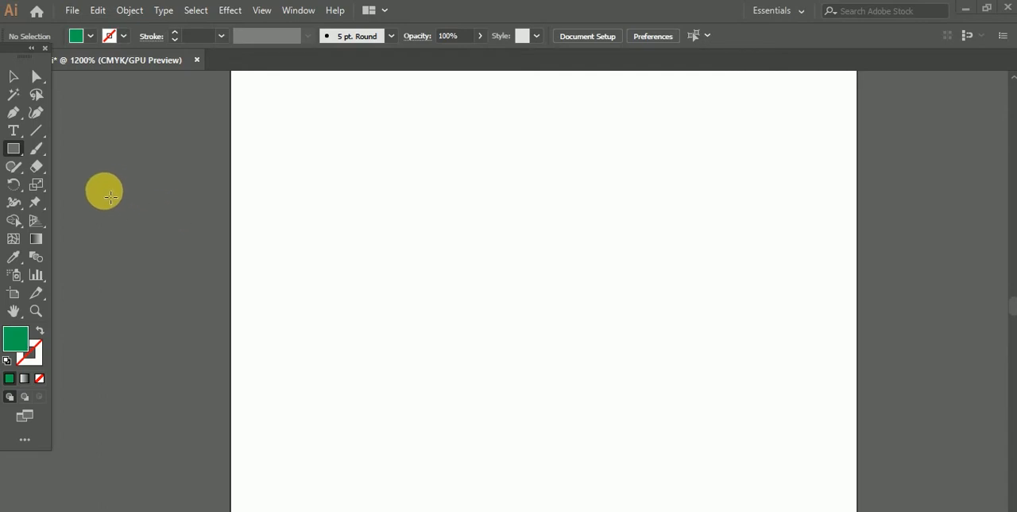
Step: Draw a green rectangle without a stroke in the middle of the artboard
left_click(21, 154)
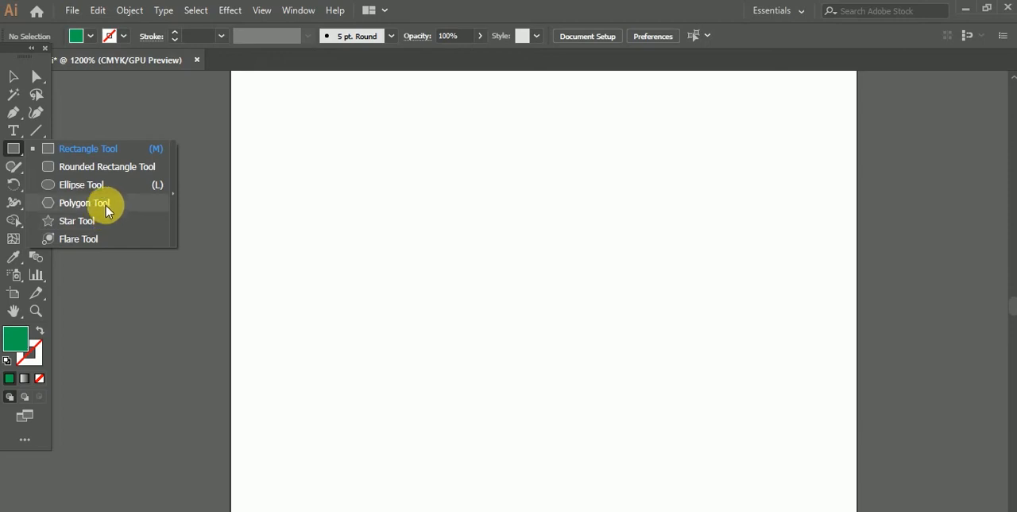
left_click(99, 150)
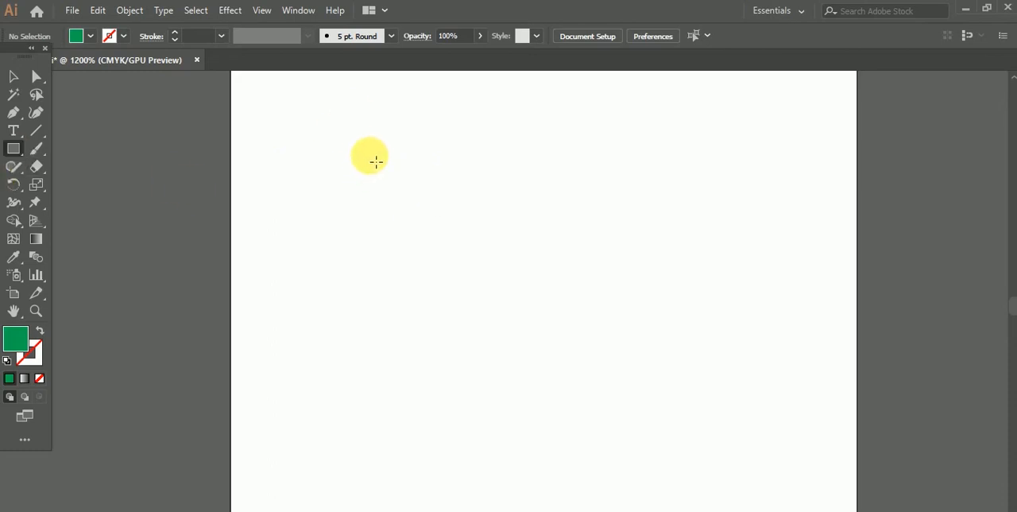
left_click_drag(398, 180, 652, 366)
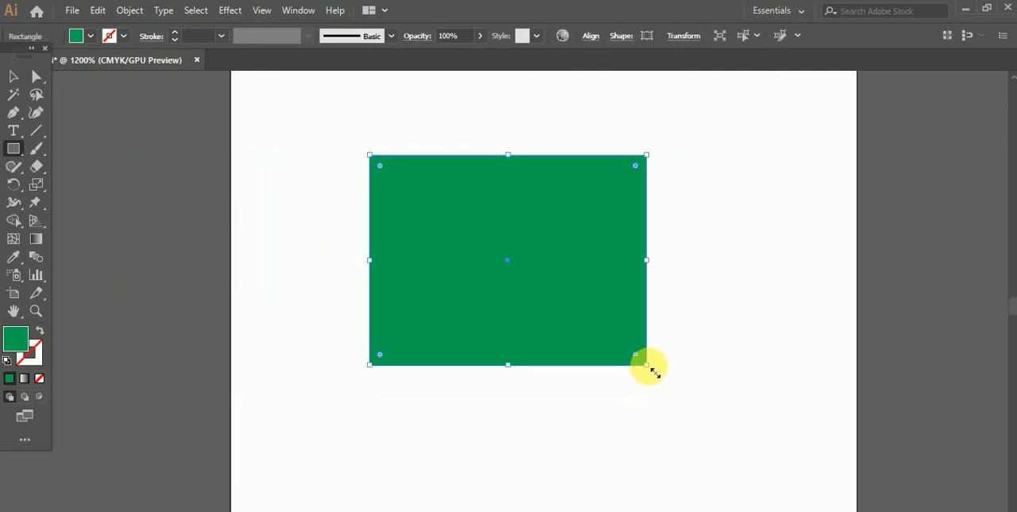
left_click(13, 78)
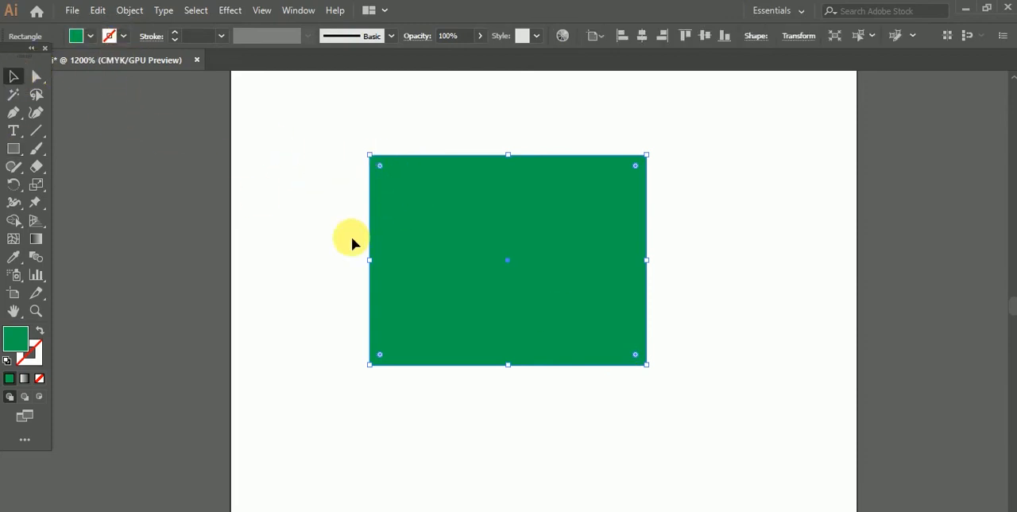
Step: Give the rectangle a red stroke and shift the shape slightly to the left
left_click(123, 36)
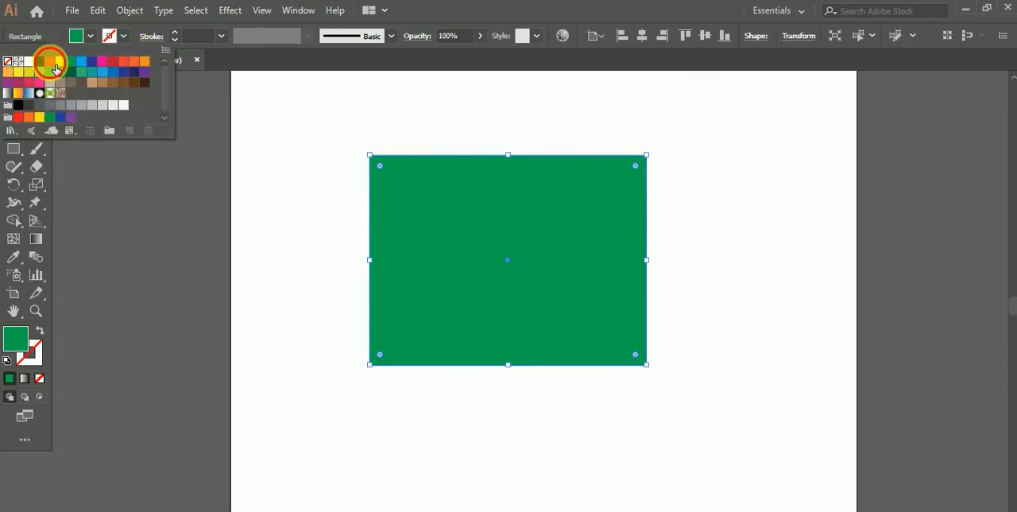
left_click(55, 68)
left_click(244, 161)
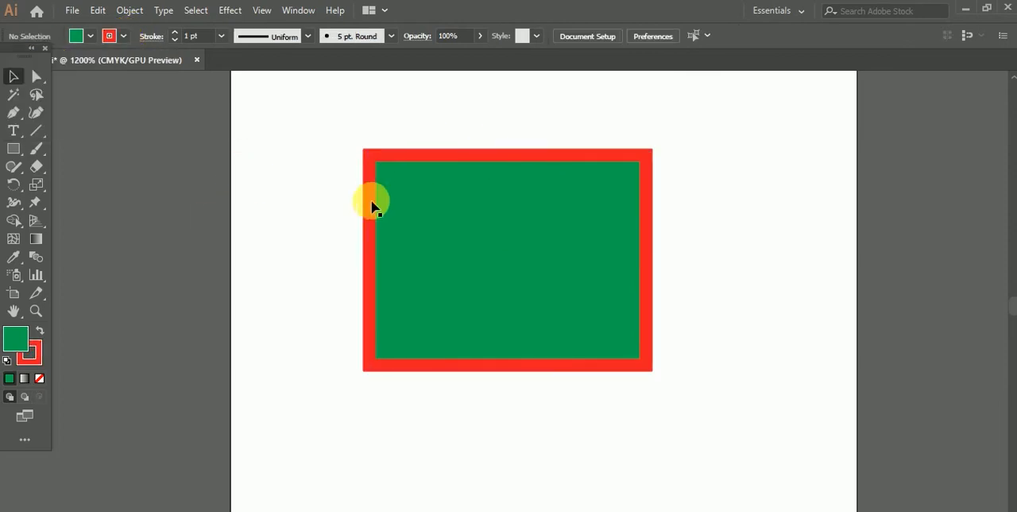
left_click_drag(431, 235, 413, 233)
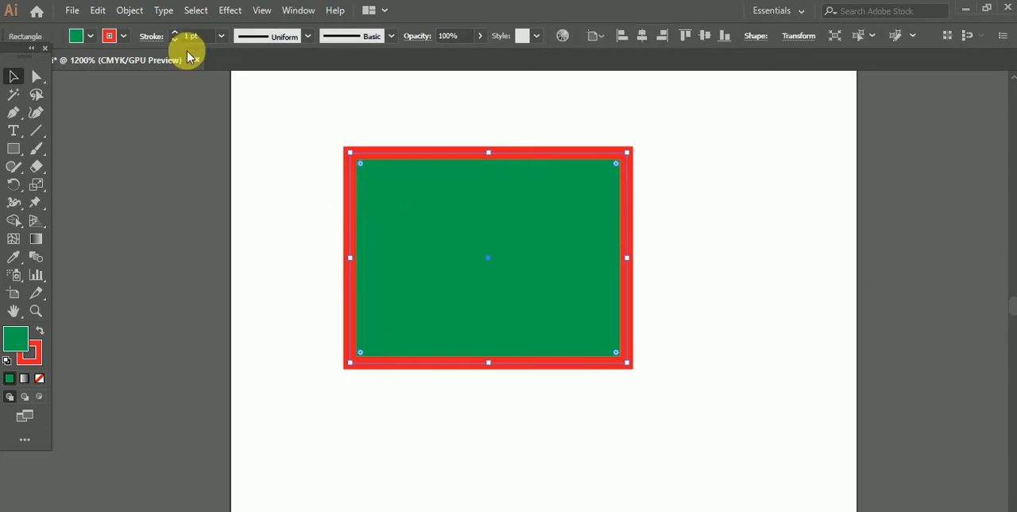
Step: Set the rectangle's fill to None and move the red outline to the right on the artboard
left_click(90, 39)
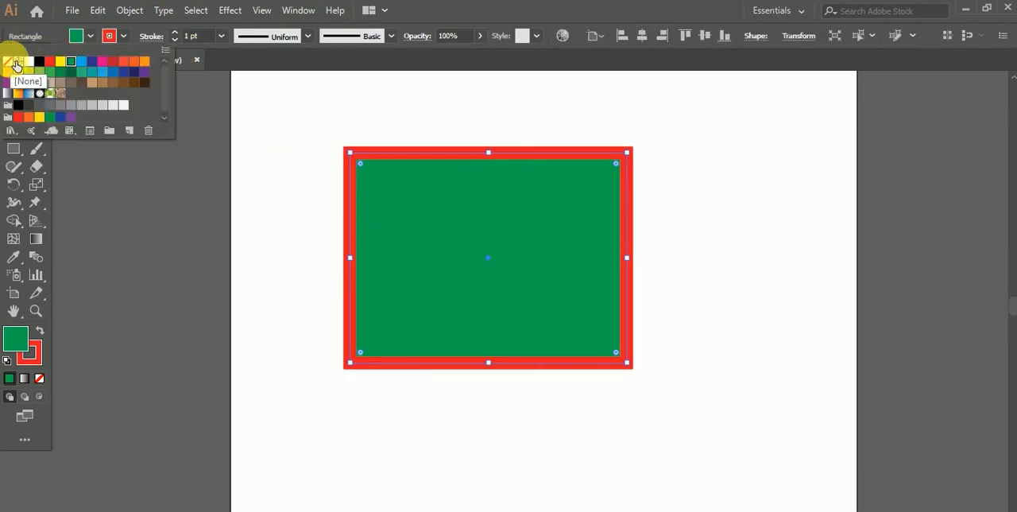
left_click(10, 68)
left_click(318, 205)
left_click_drag(442, 160, 530, 169)
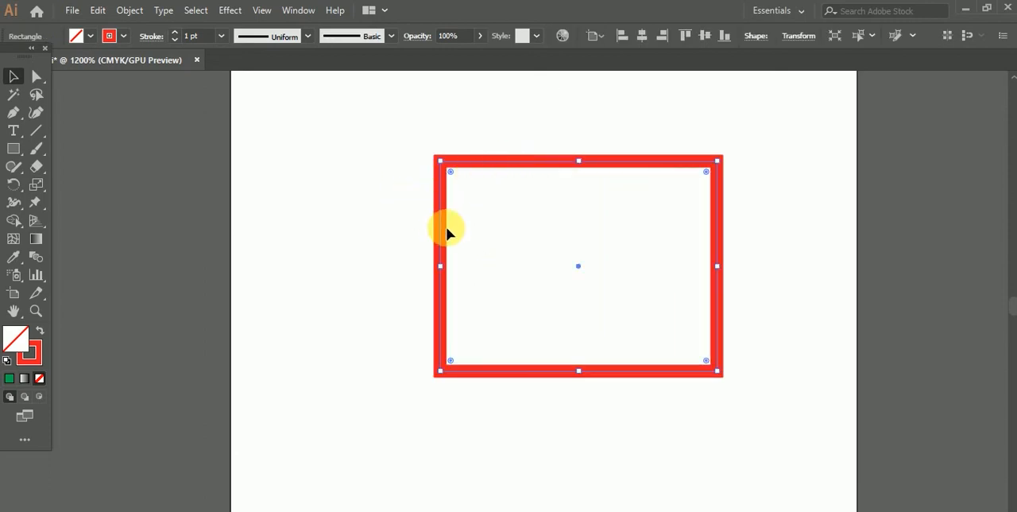
left_click(399, 221)
left_click_drag(381, 161, 501, 261)
Step: Set the rectangle's stroke to None and fill it with red
left_click(124, 35)
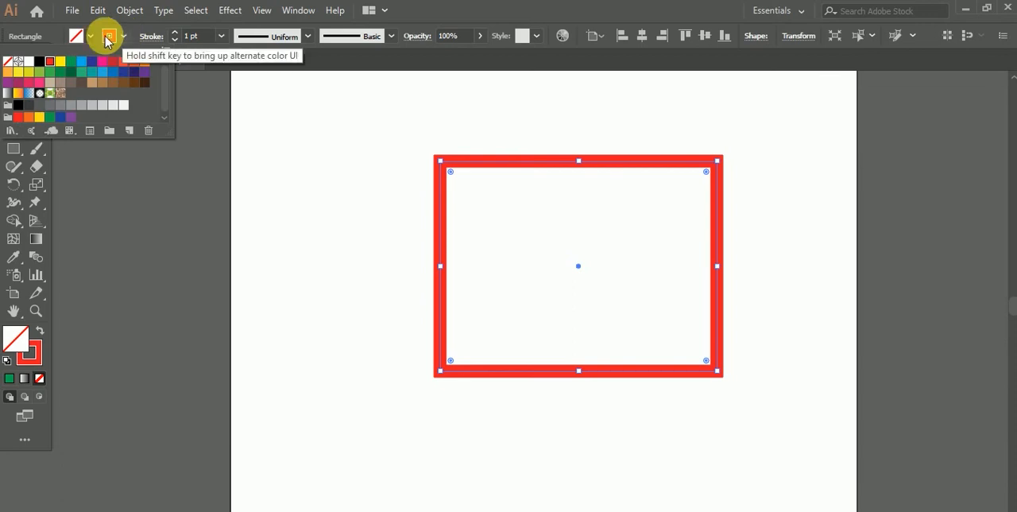
left_click(9, 62)
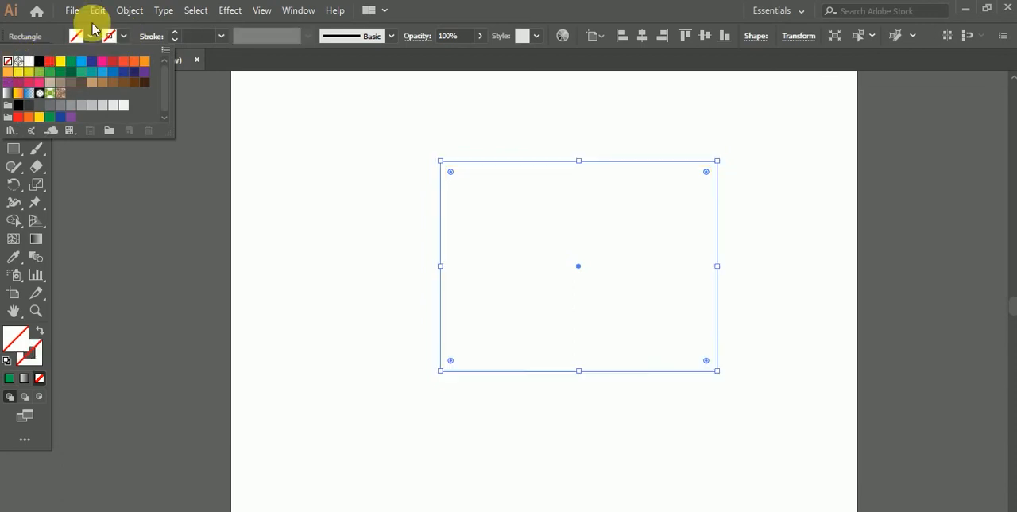
left_click(92, 36)
left_click(91, 36)
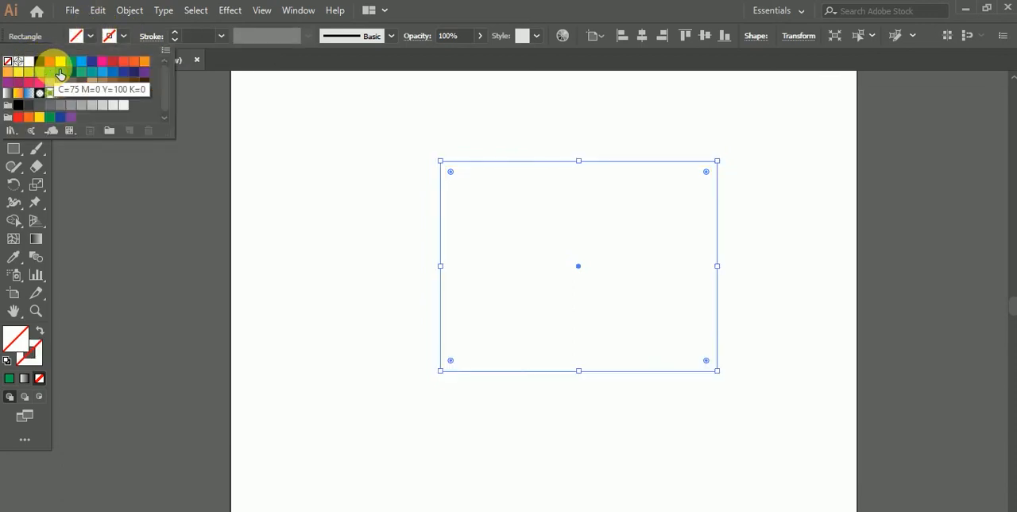
left_click(56, 73)
left_click(404, 233)
left_click(404, 234)
Step: Move the red rectangle toward the artboard's upper-left area and delete it
left_click_drag(581, 302, 448, 267)
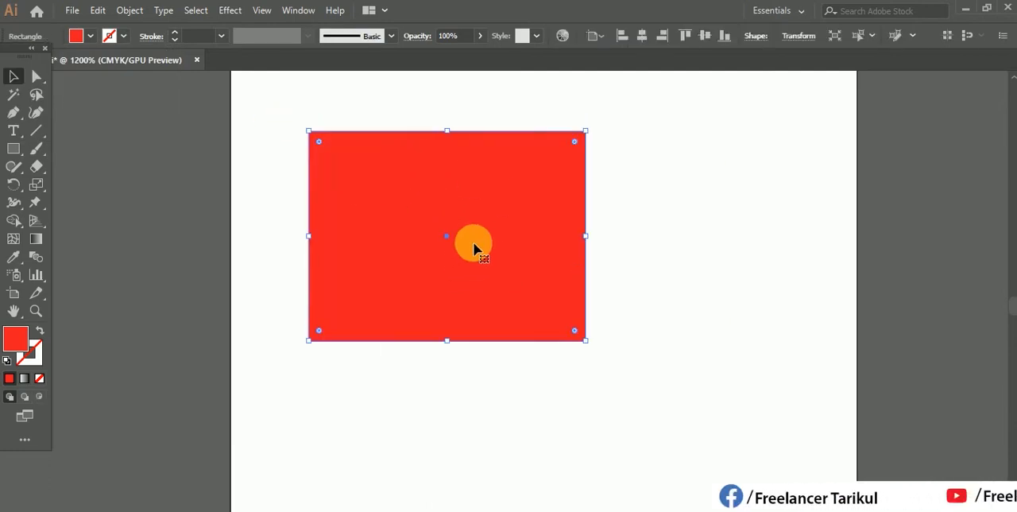
left_click_drag(464, 235, 428, 205)
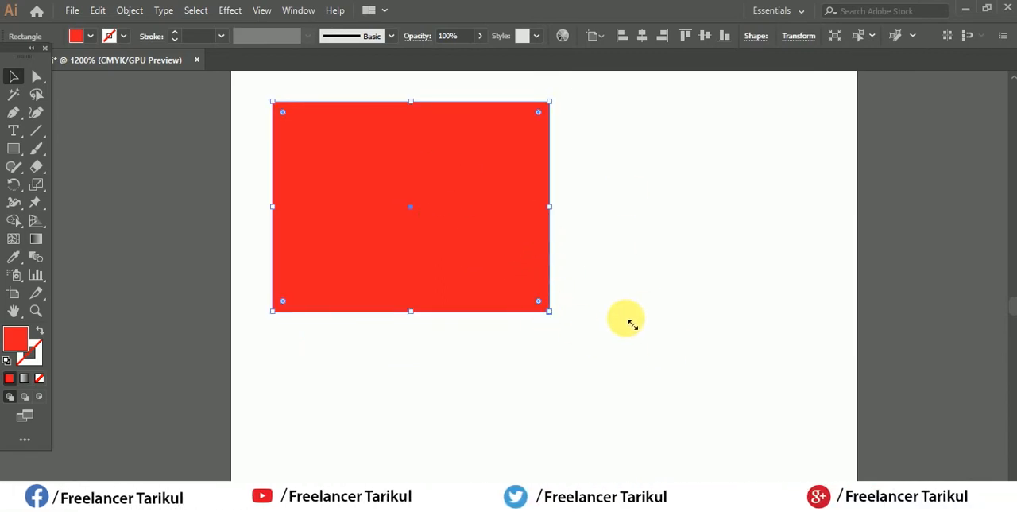
key("Delete")
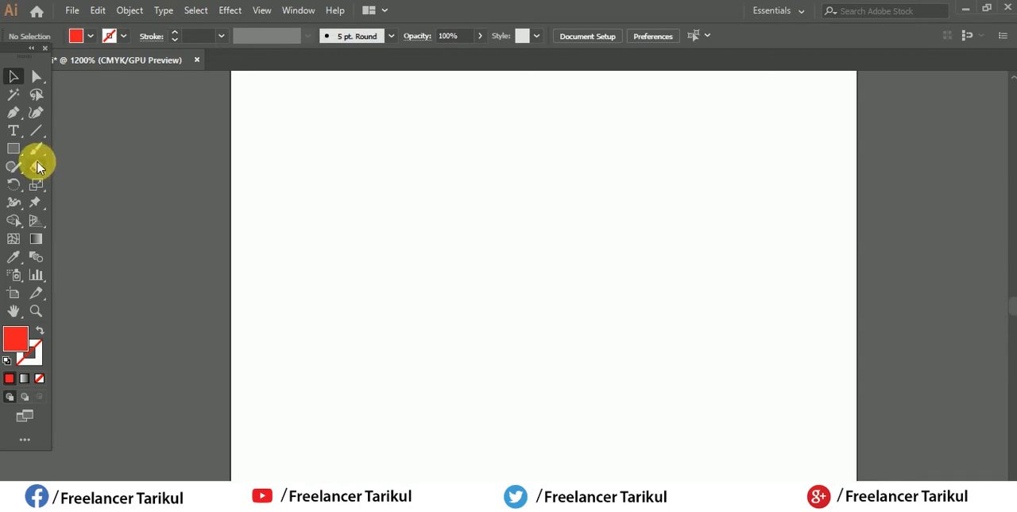
Step: Draw a red square in the middle of the artboard with the Rectangle tool and delete it
left_click(14, 148)
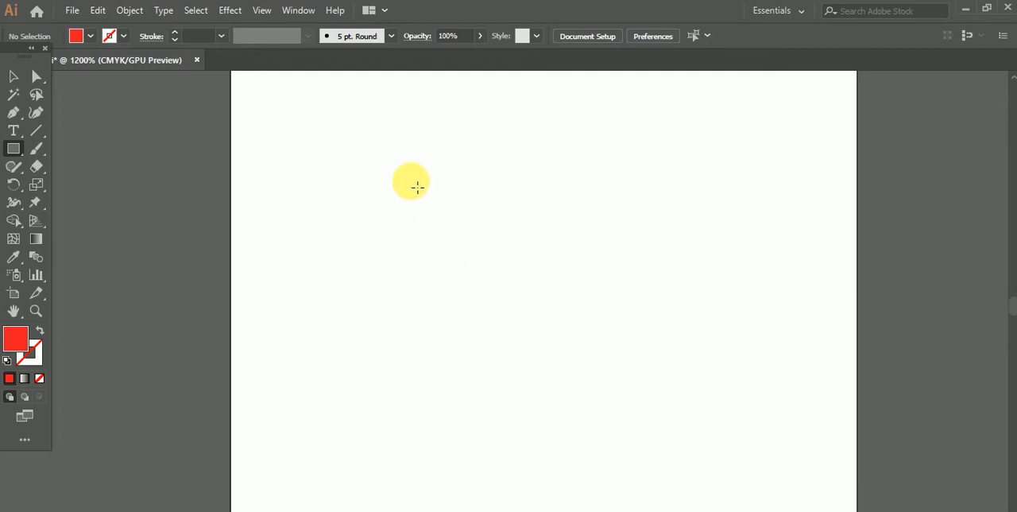
left_click_drag(411, 181, 616, 393)
left_click(13, 77)
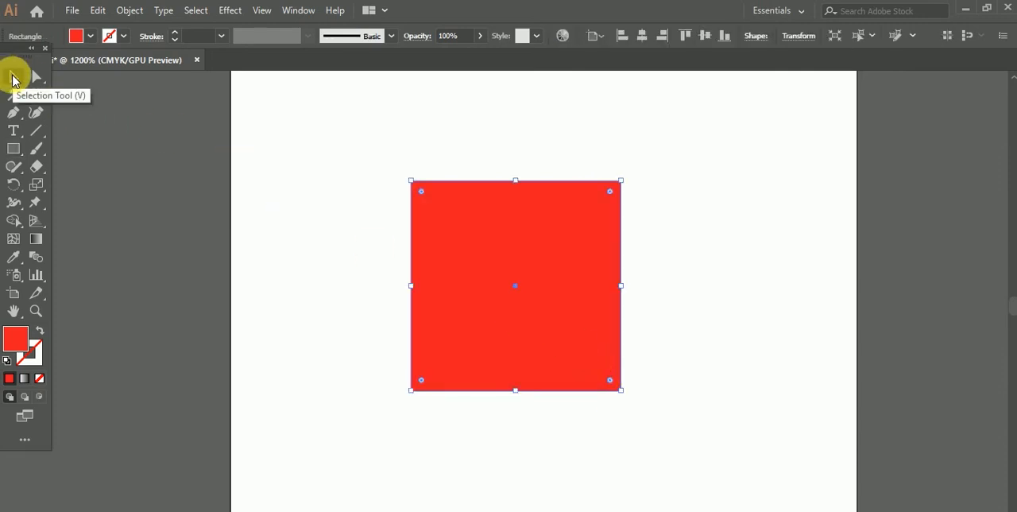
key("Delete")
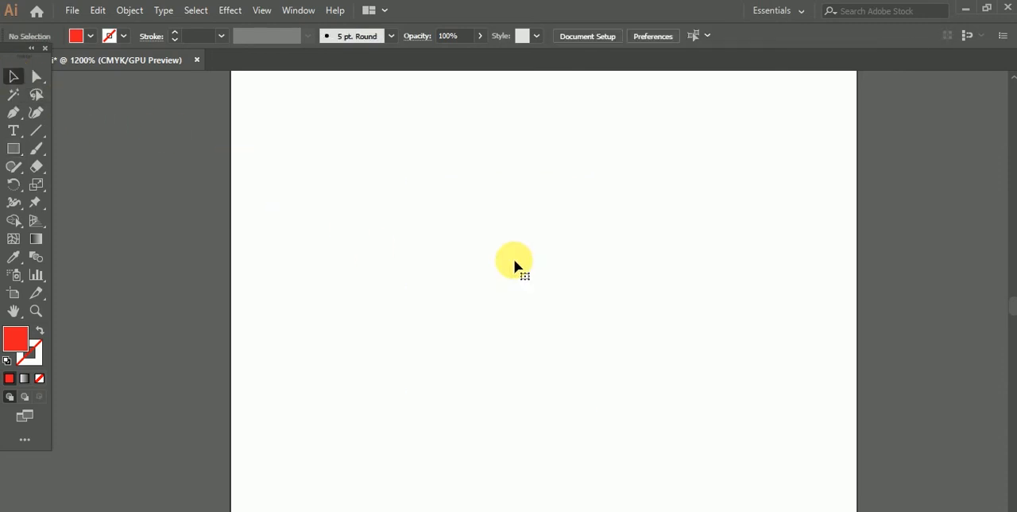
left_click(9, 151)
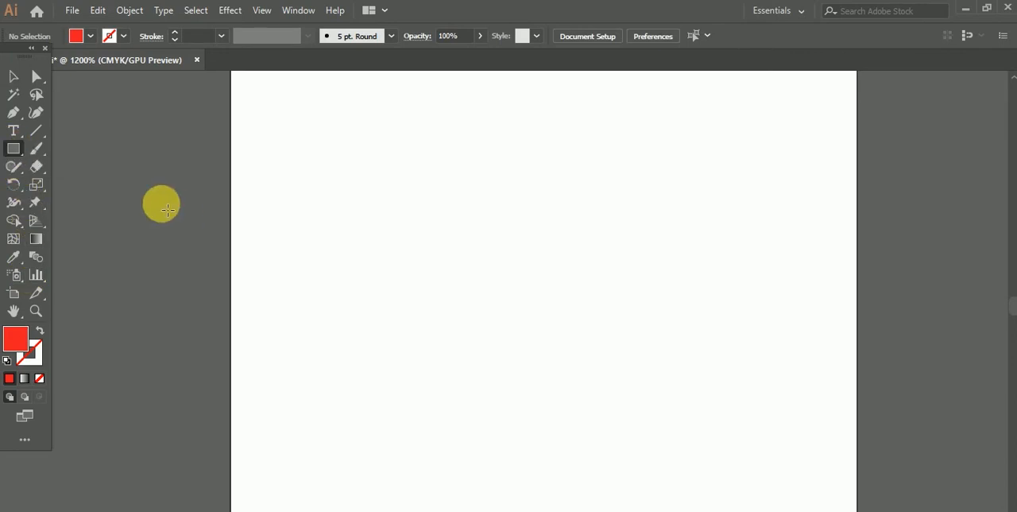
left_click(181, 212)
left_click(553, 321)
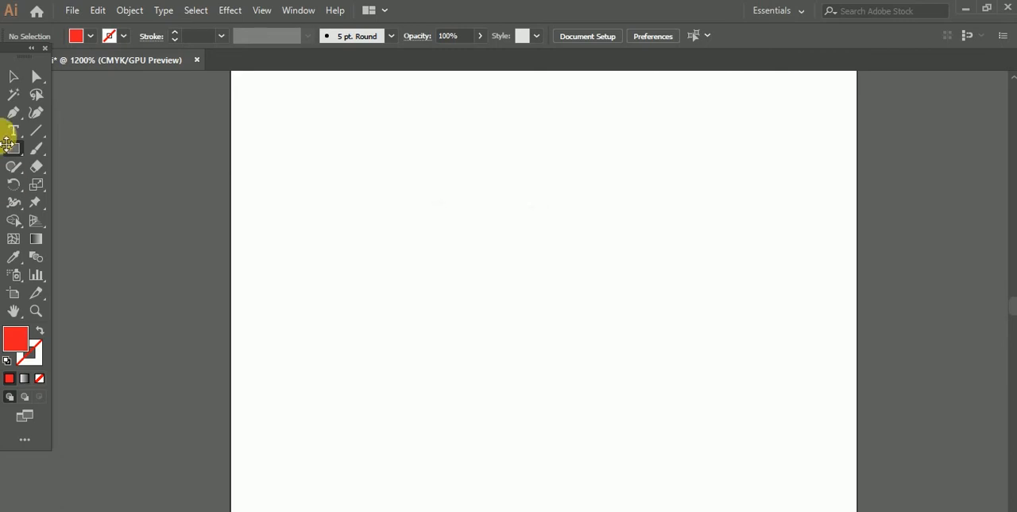
Step: Draw a wide, pill-shaped red rectangle across the upper half of the artboard with the Rounded Rectangle tool
left_click_drag(19, 151, 77, 168)
left_click(429, 161)
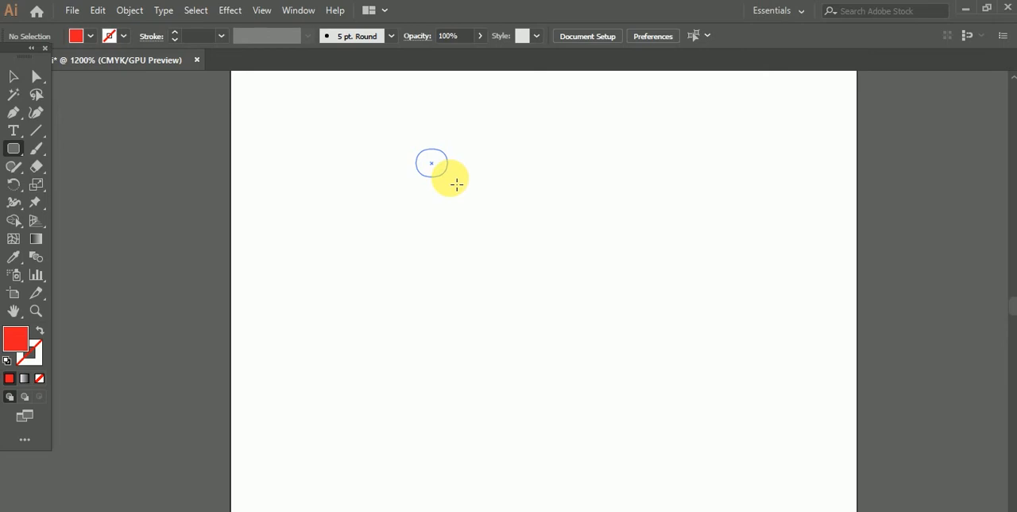
left_click_drag(457, 185, 732, 334)
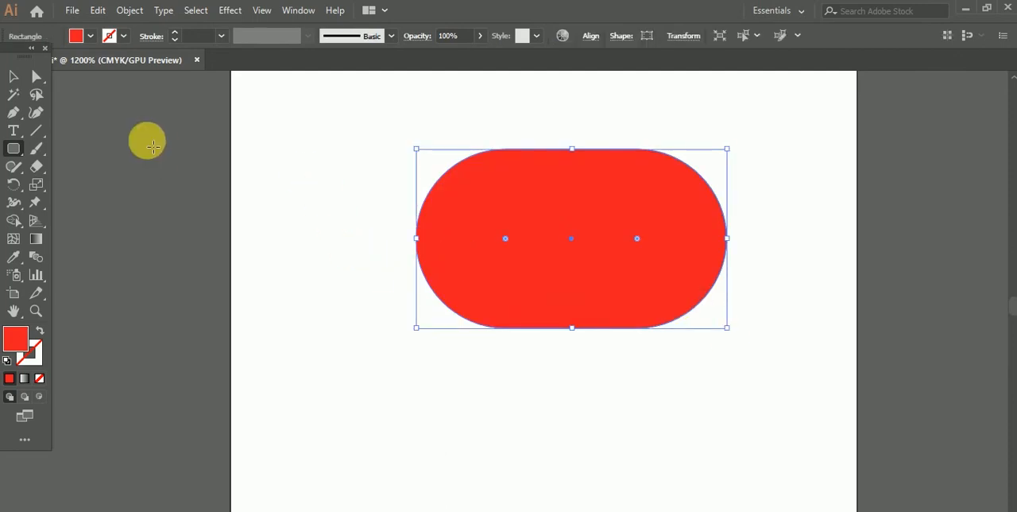
Step: Reduce the rounding of the shape's individual corners, making the upper-left one square, and delete the shape
left_click(13, 76)
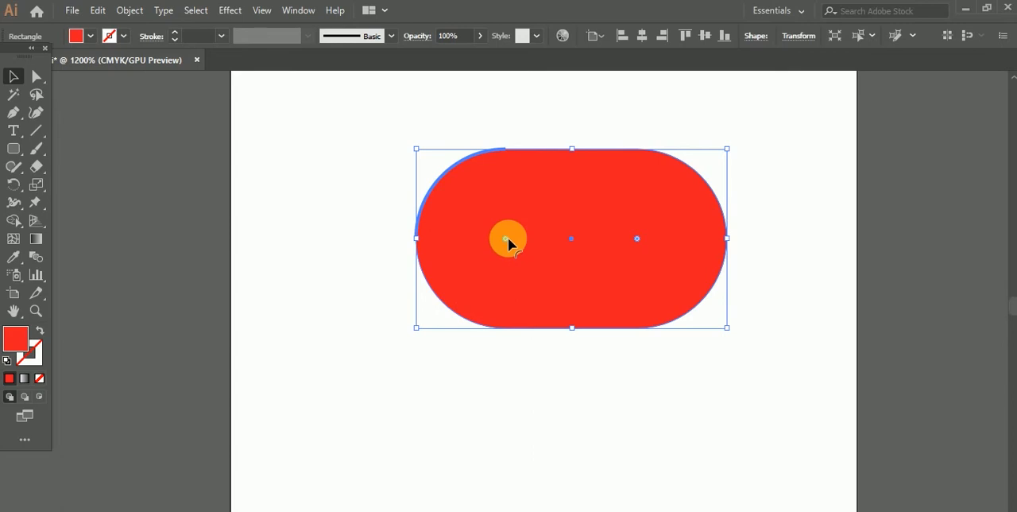
left_click_drag(508, 237, 447, 179)
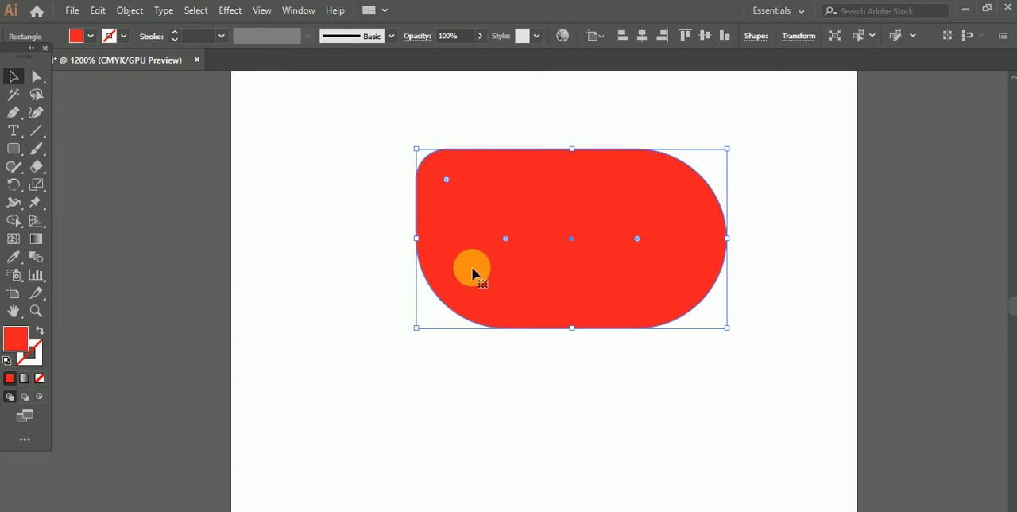
left_click_drag(505, 243, 448, 297)
left_click(458, 397)
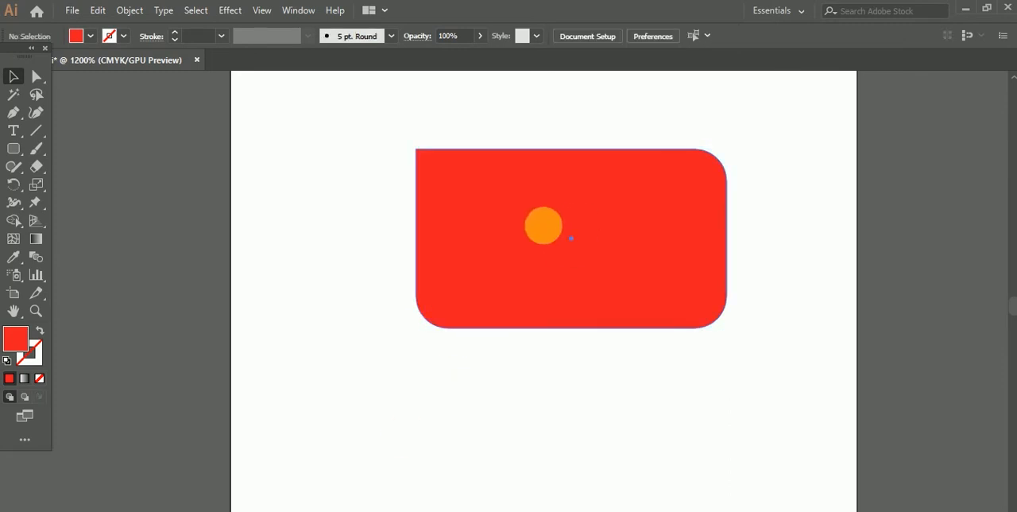
left_click(545, 228)
key("Delete")
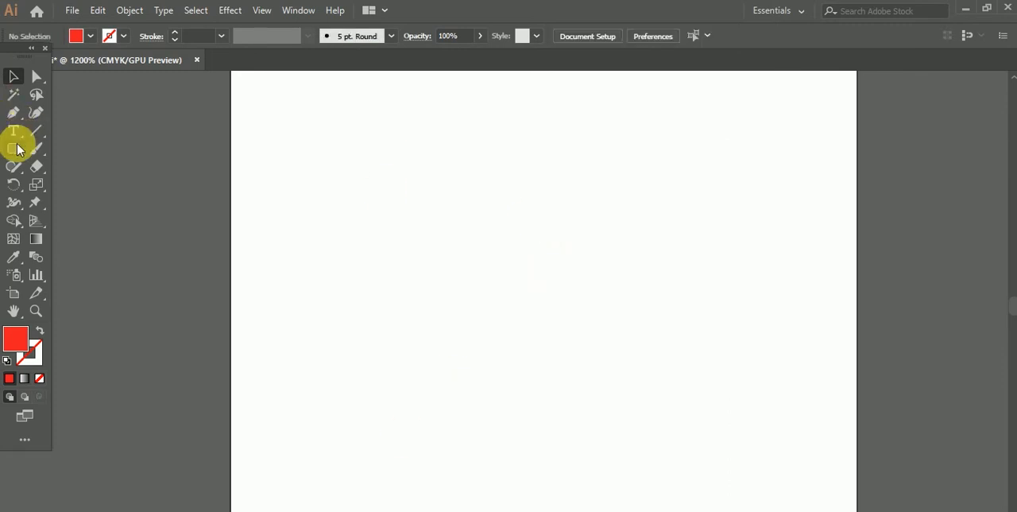
Step: Draw a wide red rectangle with square corners in the middle of the artboard using the Rectangle tool
left_click(18, 148)
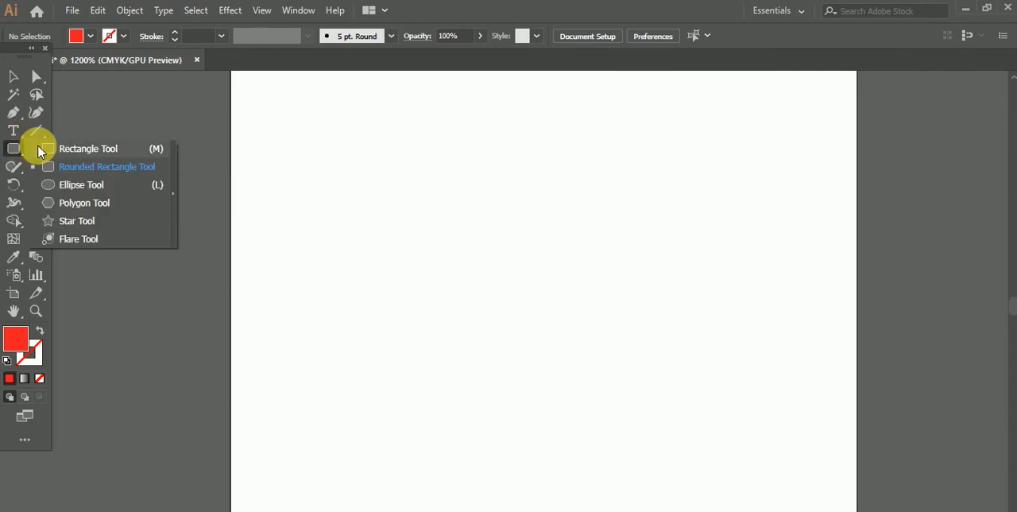
left_click(50, 149)
left_click_drag(443, 188, 724, 346)
Step: Round the rectangle's corners with its corner widgets and delete the shape
left_click(12, 75)
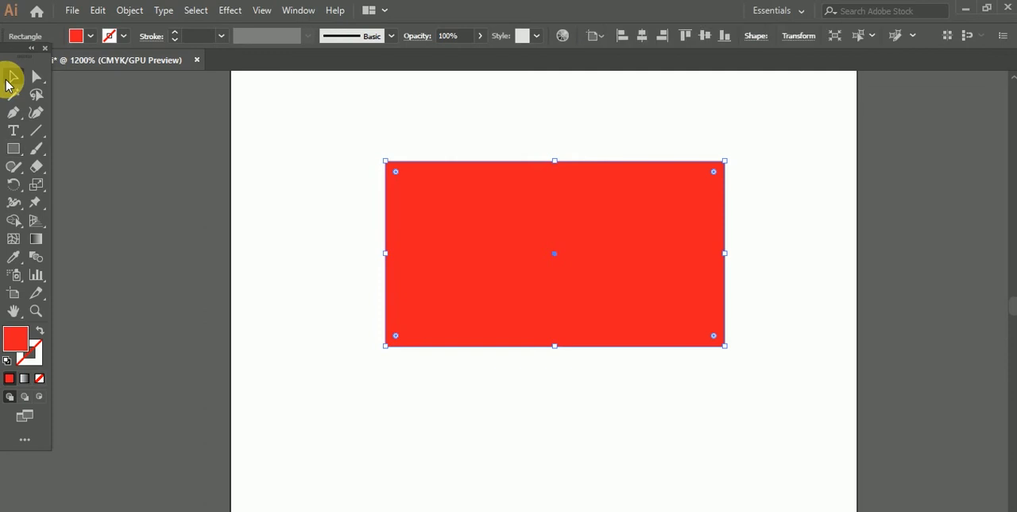
left_click_drag(395, 171, 427, 203)
left_click(323, 194)
left_click(458, 214)
key("Delete")
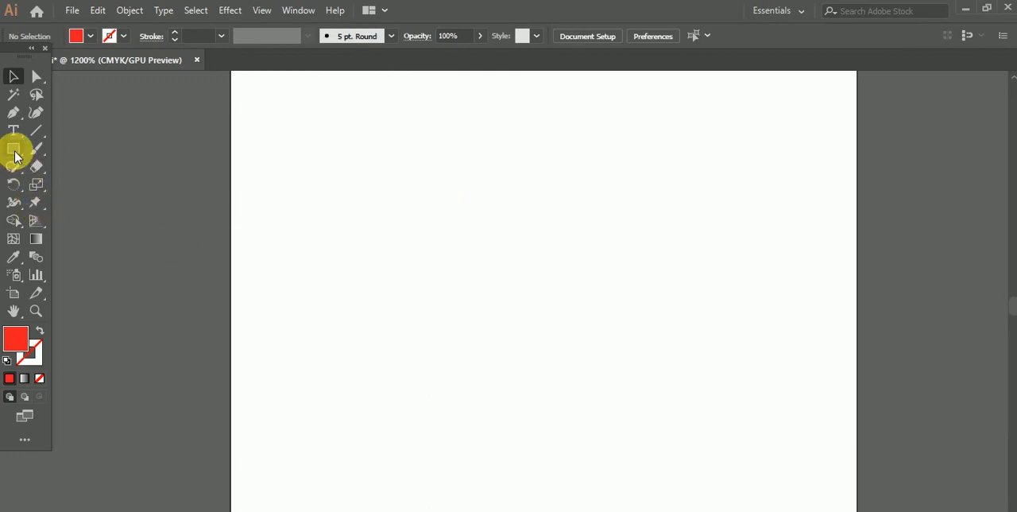
Step: Draw a wide red ellipse in the middle of the artboard with the Ellipse tool and delete it
left_click_drag(14, 156, 68, 192)
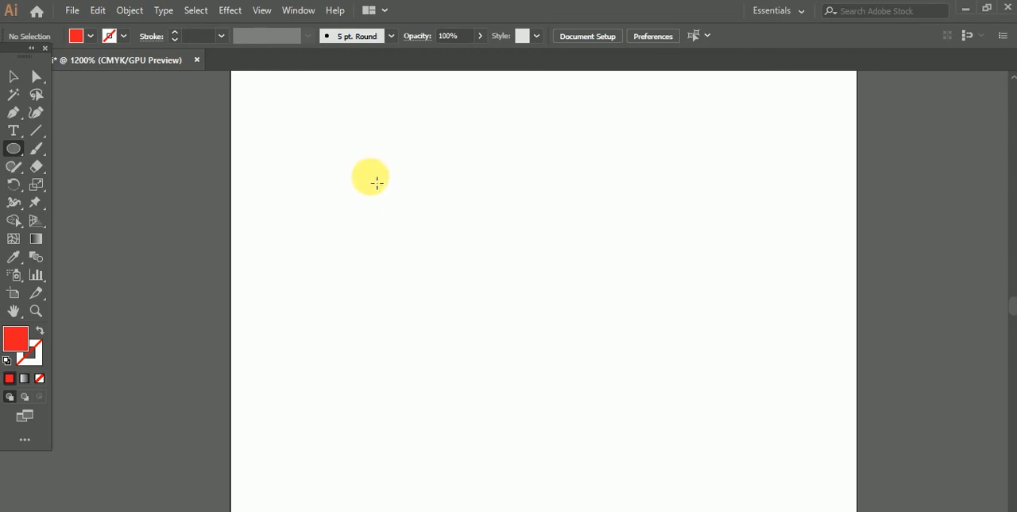
left_click_drag(376, 183, 675, 403)
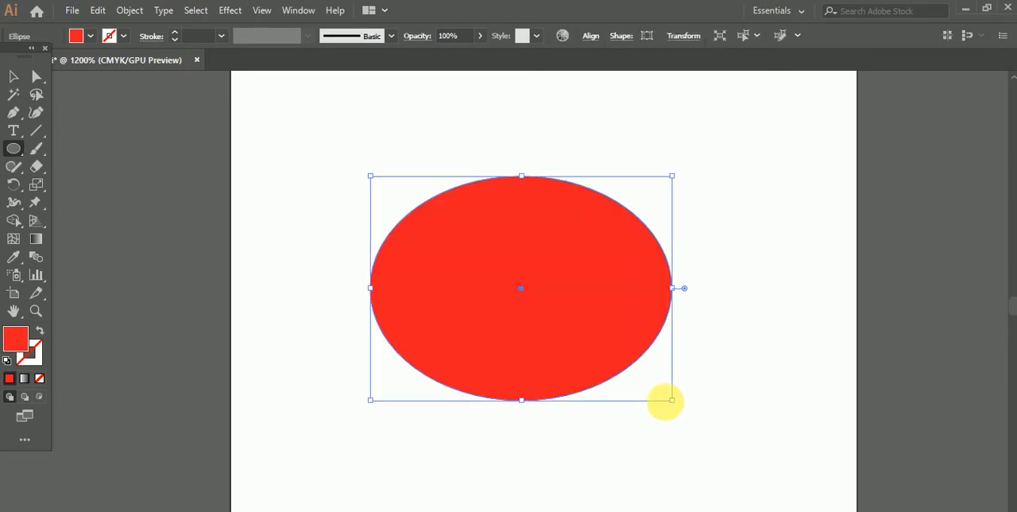
key("Delete")
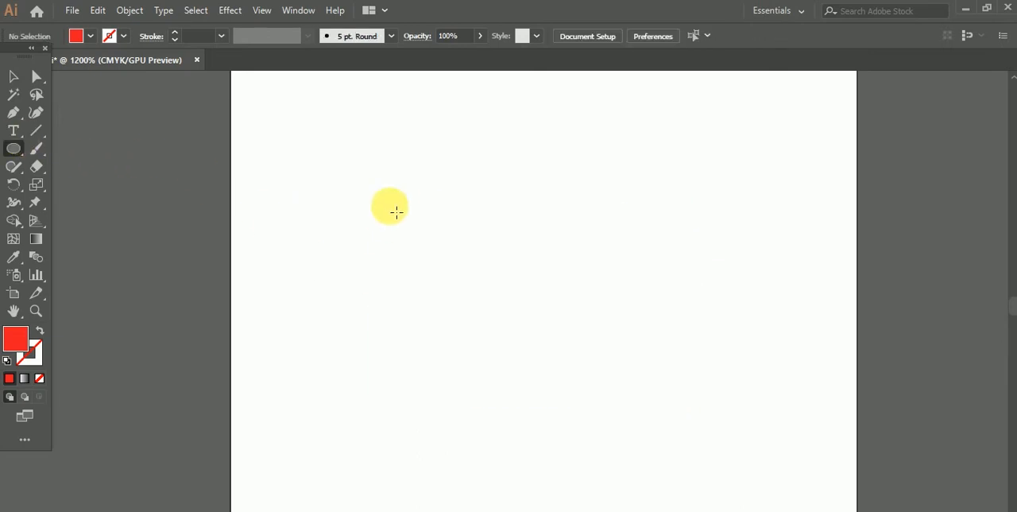
Step: Draw a large, perfectly round red circle in the middle of the artboard and delete it
left_click_drag(398, 209, 598, 420)
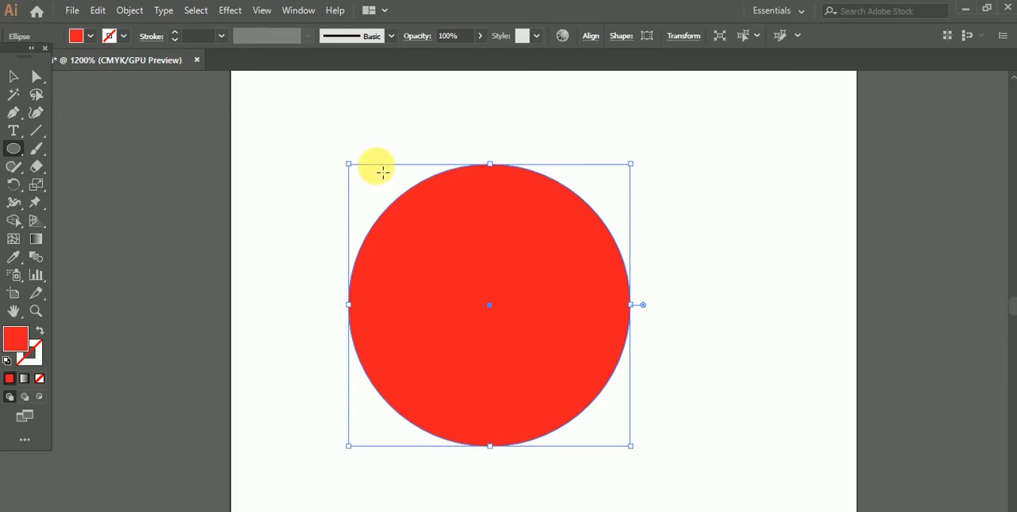
left_click(11, 77)
left_click_drag(536, 288, 560, 266)
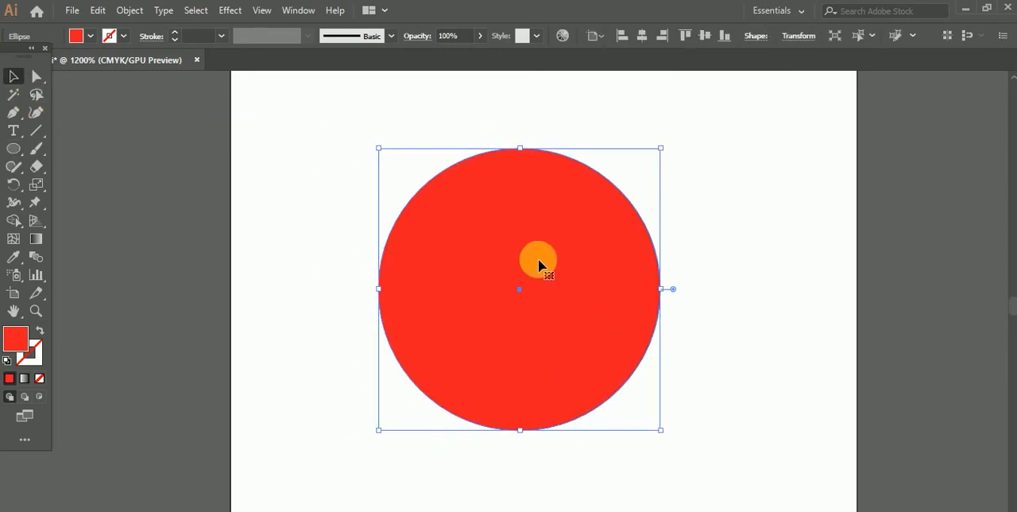
key("Delete")
Step: Draw a large upright red triangle with the Polygon tool, move it towards the artboard's middle and delete it
left_click(17, 150)
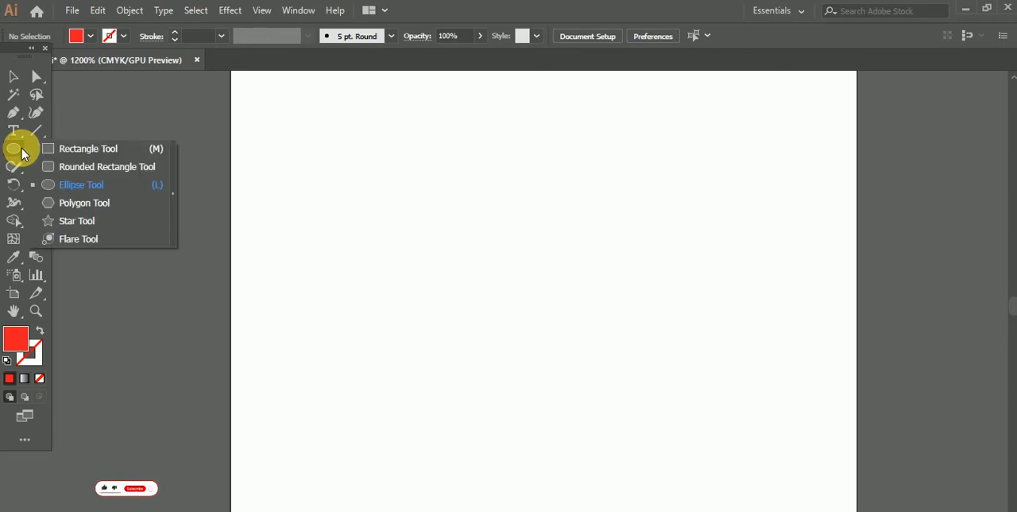
left_click(76, 203)
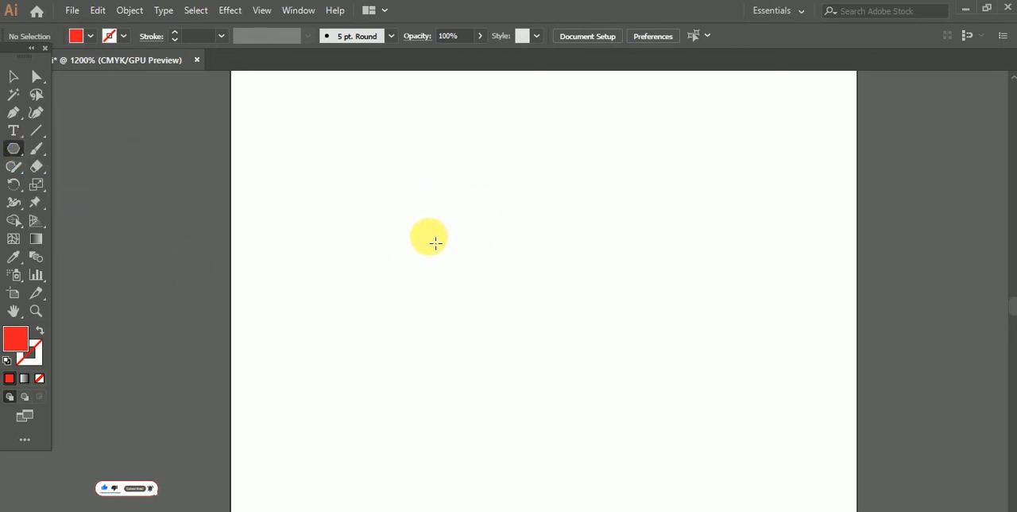
left_click_drag(436, 243, 522, 397)
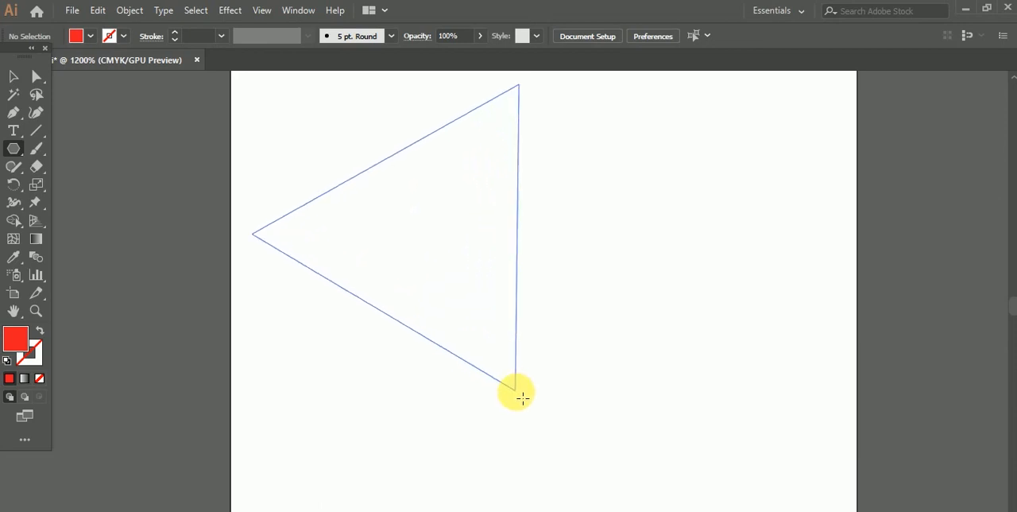
left_click_drag(522, 397, 530, 363)
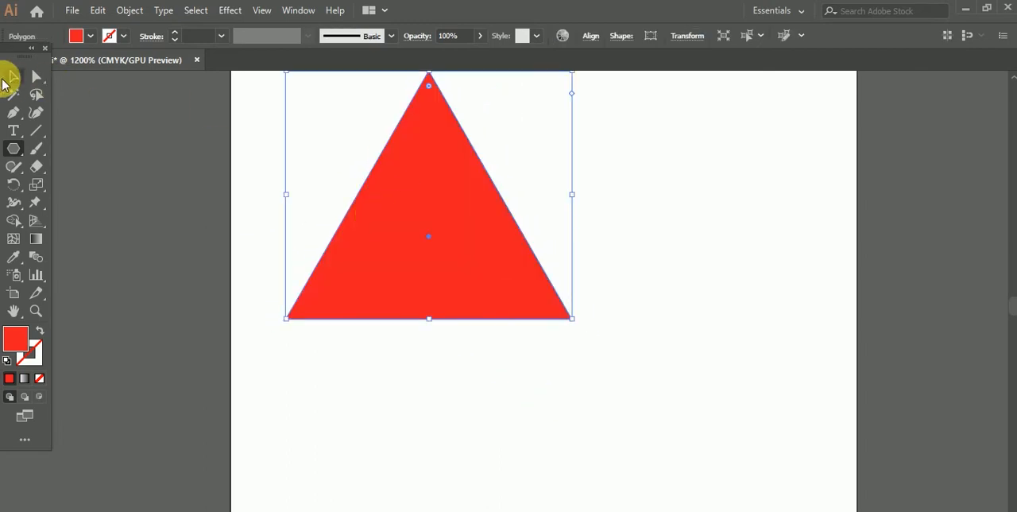
left_click(11, 77)
left_click_drag(381, 262, 466, 389)
key("Delete")
Step: Create a red polygon with a radius of 13.1843 px and 6 sides through the Polygon options, and delete it
left_click_drag(19, 153, 89, 206)
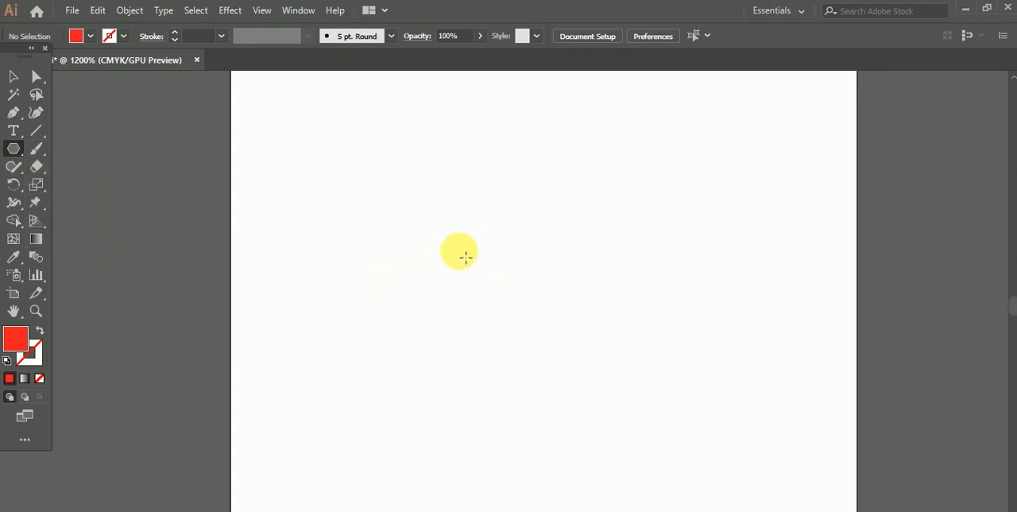
left_click(466, 255)
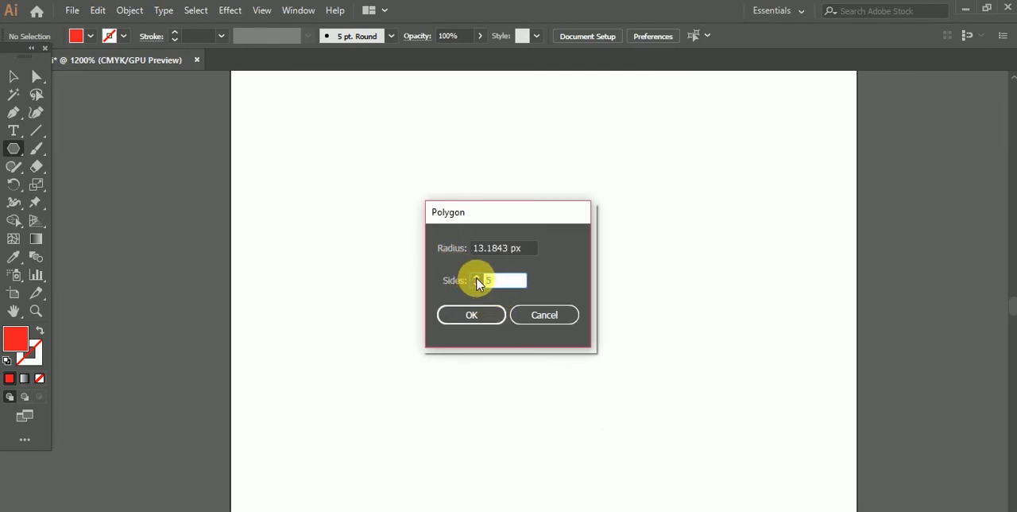
left_click(477, 278)
left_click(472, 318)
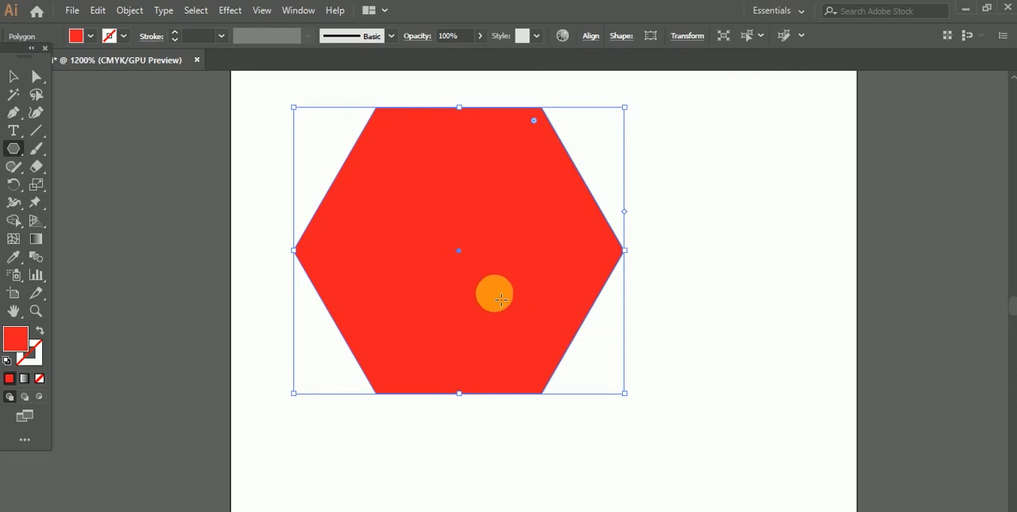
key("Delete")
Step: Create a red polygon with a radius of 13.1843 px and 9 sides, delete it, and reopen and cancel the Polygon options
left_click(472, 250)
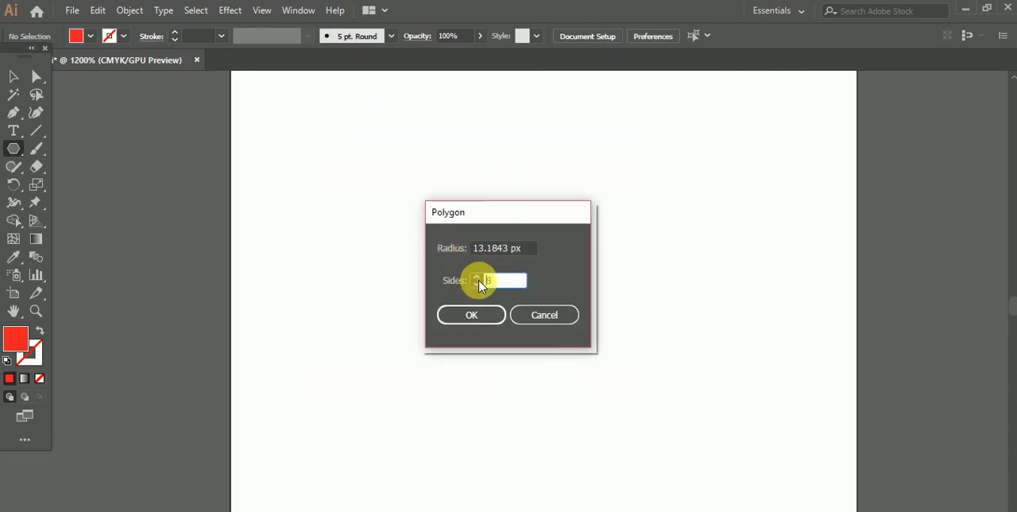
left_click(480, 317)
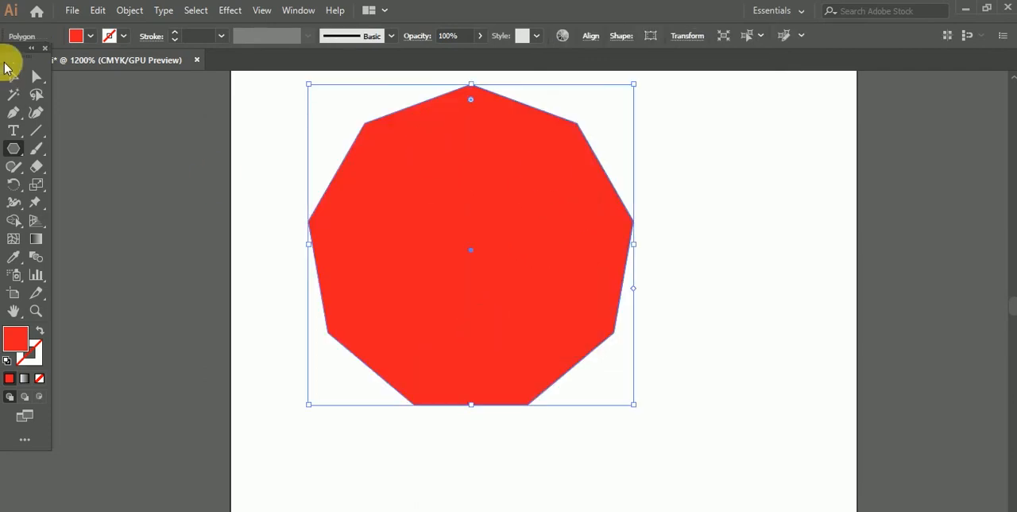
key("Delete")
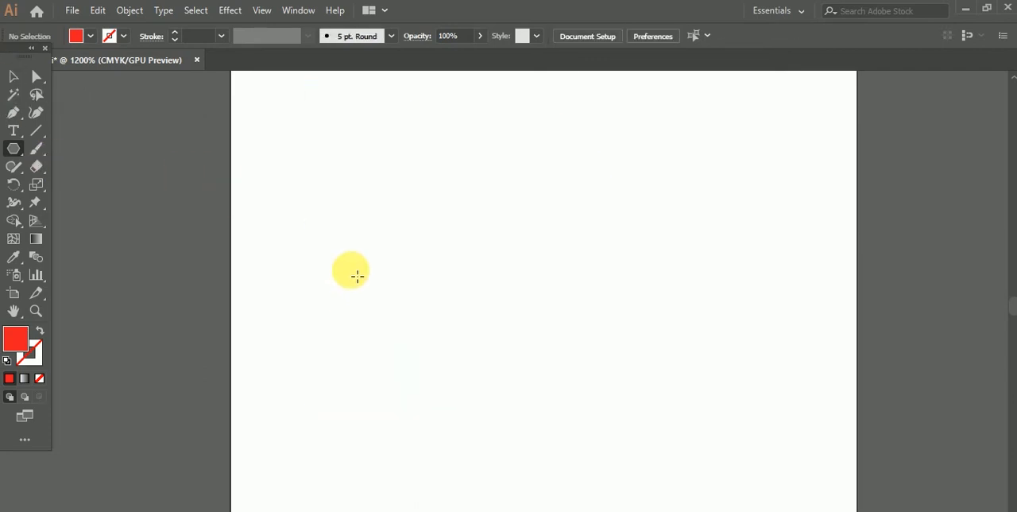
left_click(514, 309)
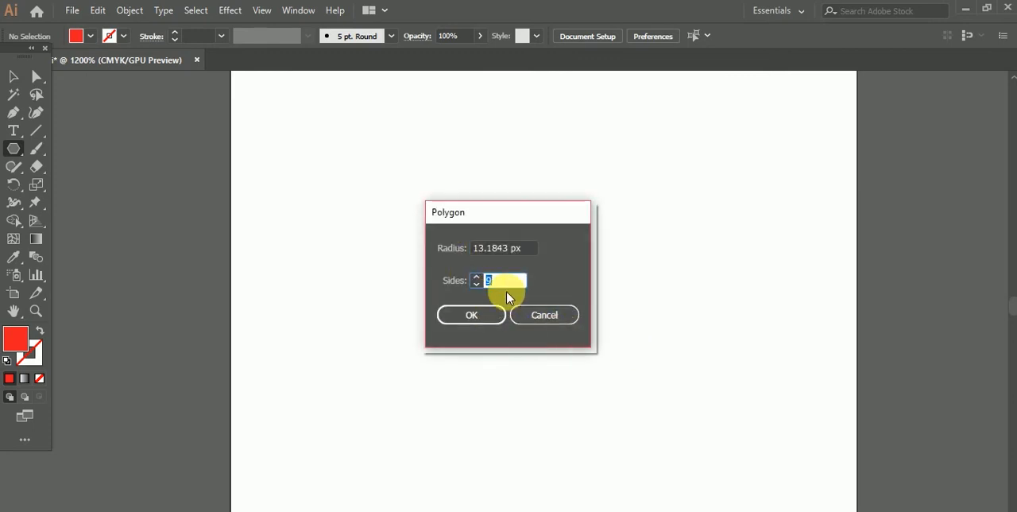
left_click(566, 322)
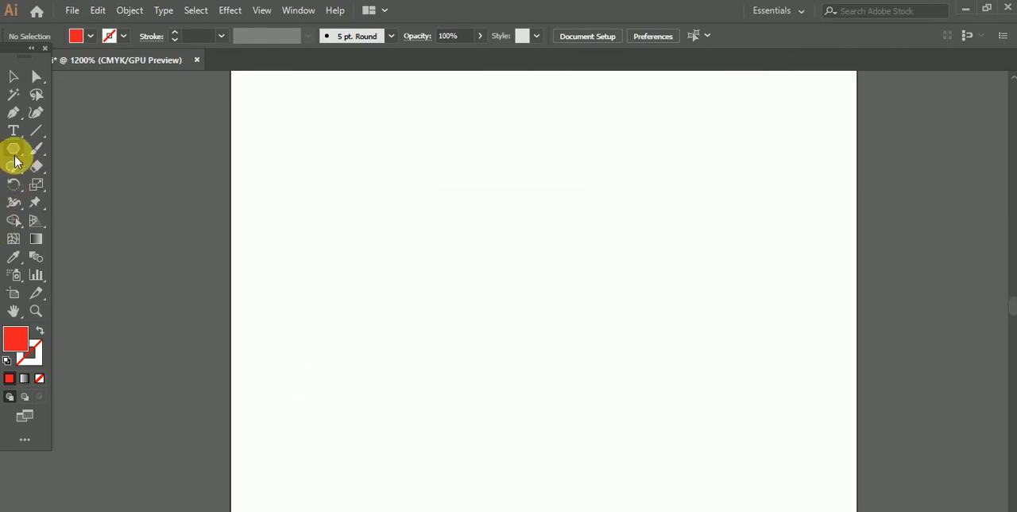
Step: Draw a red ten-pointed star on the artboard with the Star tool and delete it
left_click_drag(14, 154, 64, 220)
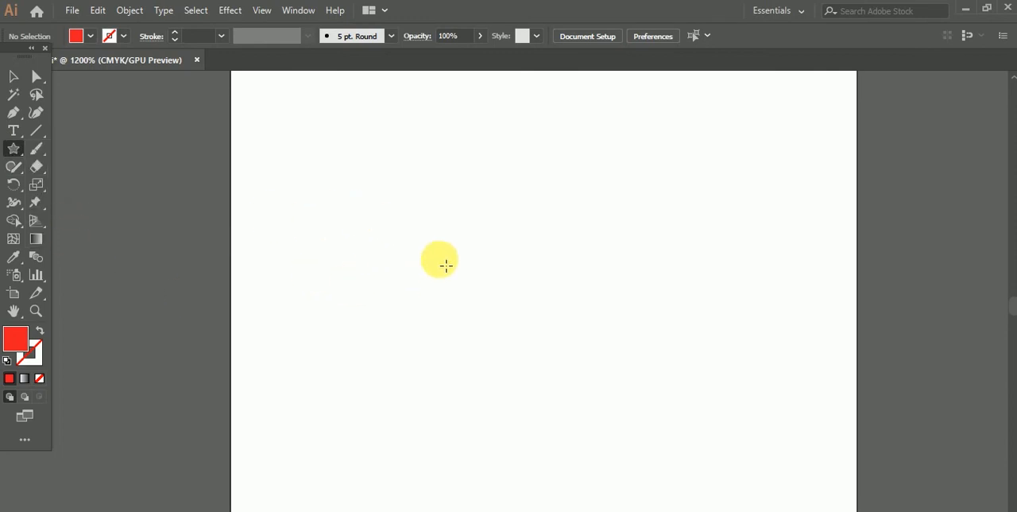
left_click_drag(437, 260, 508, 323)
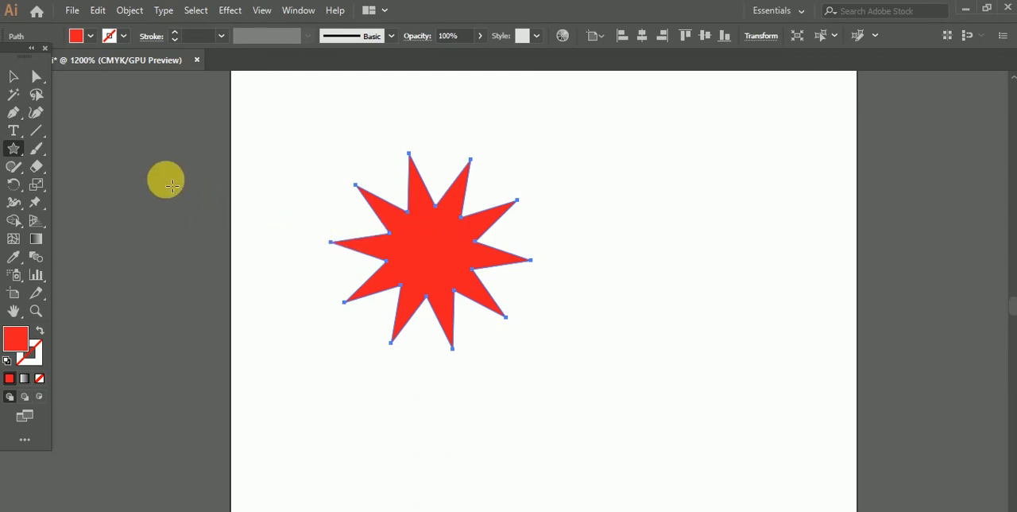
key("Delete")
Step: Create a star with radius 1 of 7.9924 px, radius 2 of 3.6124 px and 6 points, and delete it
left_click(440, 256)
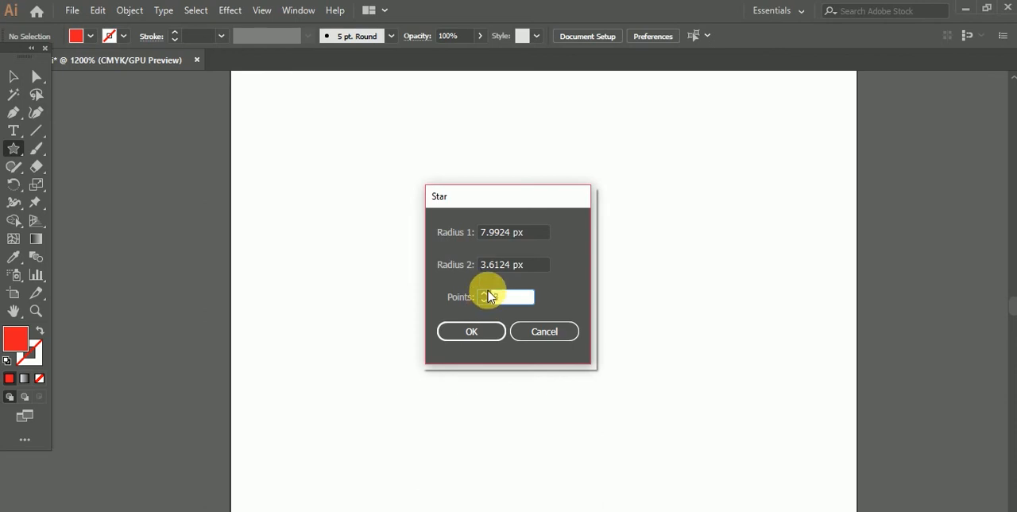
left_click(471, 331)
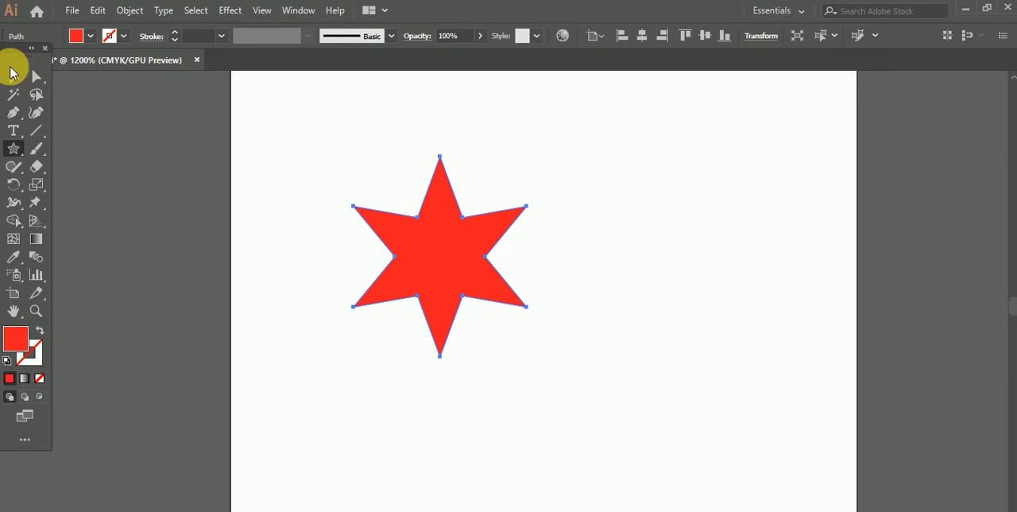
left_click(14, 78)
key("Delete")
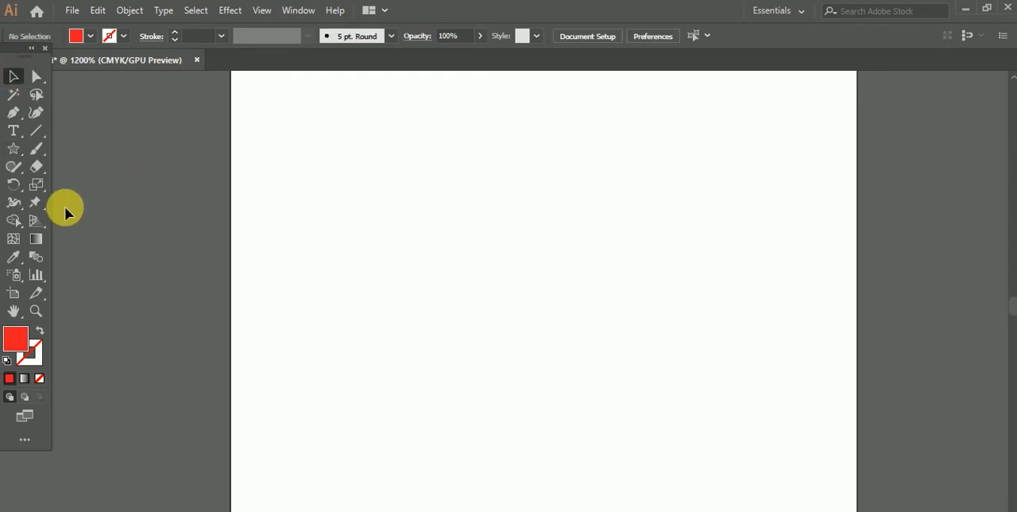
Step: Draw a wide red rectangle with the Rectangle tool and move it to the middle of the artboard
left_click(19, 151)
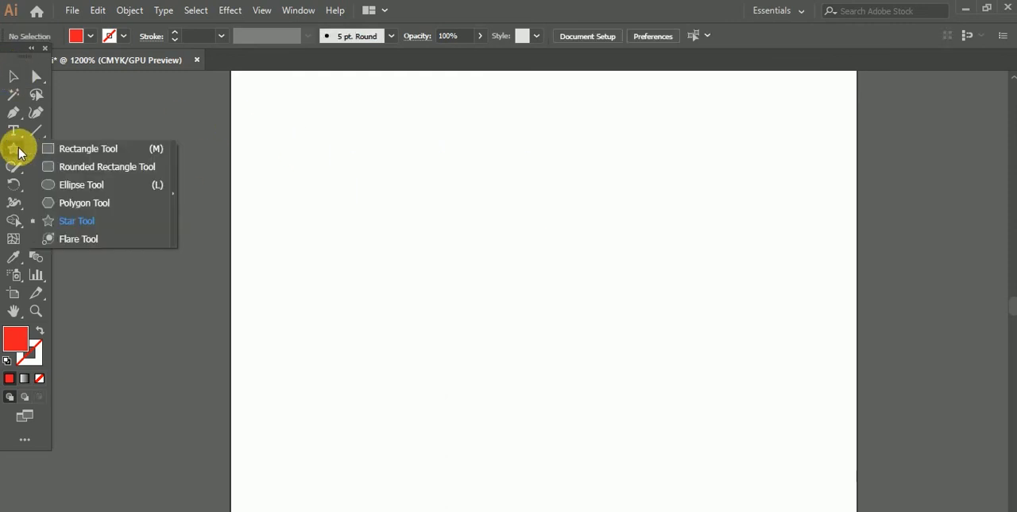
left_click(96, 156)
left_click_drag(338, 197, 584, 352)
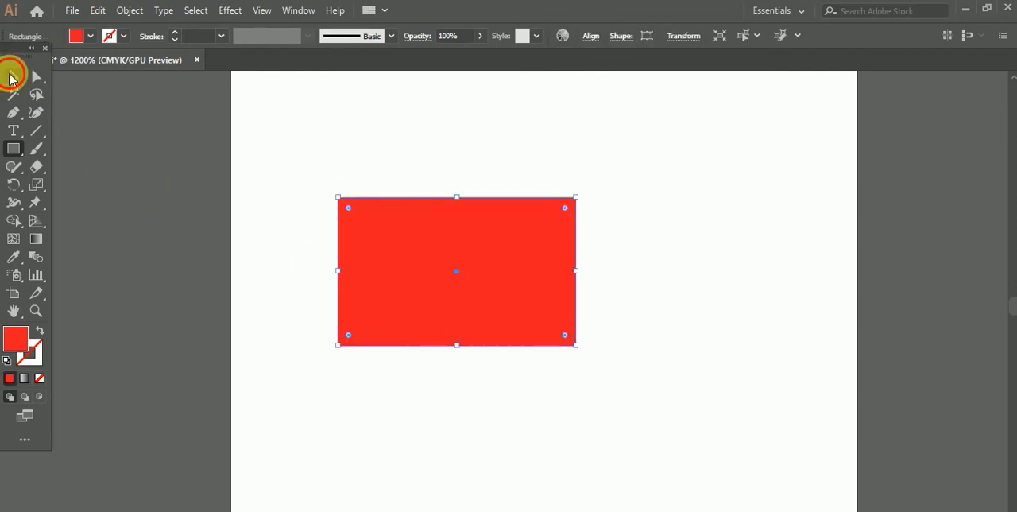
left_click(12, 77)
left_click_drag(406, 253, 493, 270)
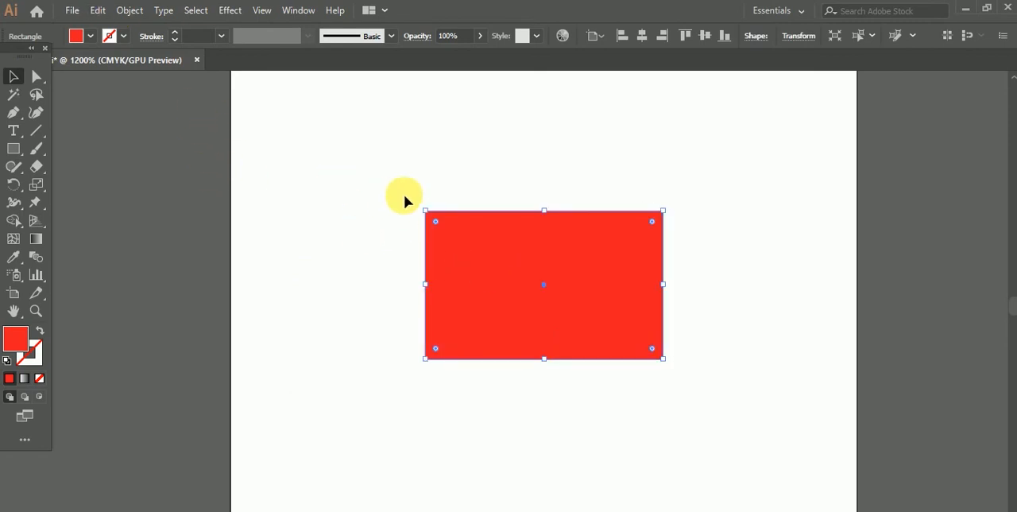
Step: Give the red rectangle a CMYK Yellow stroke and deselect it
left_click(122, 36)
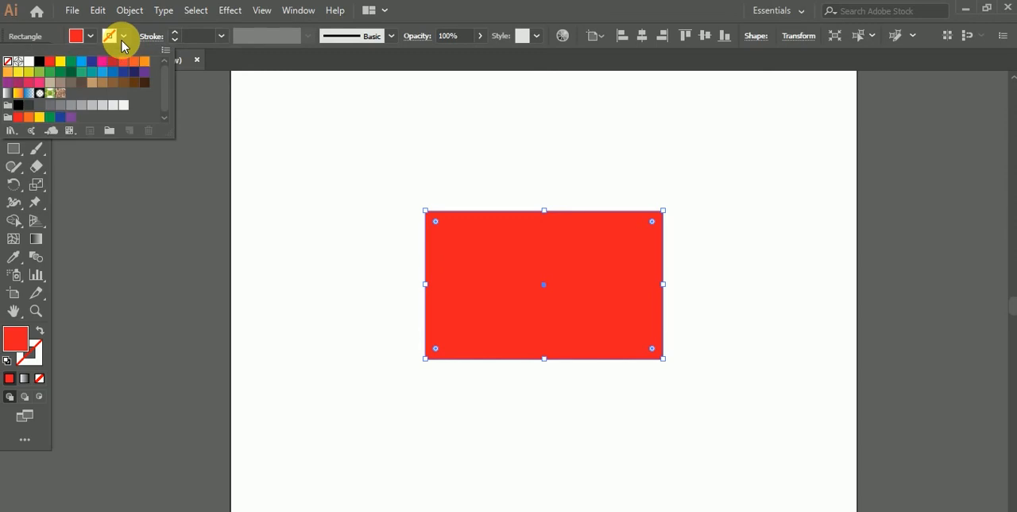
left_click(63, 70)
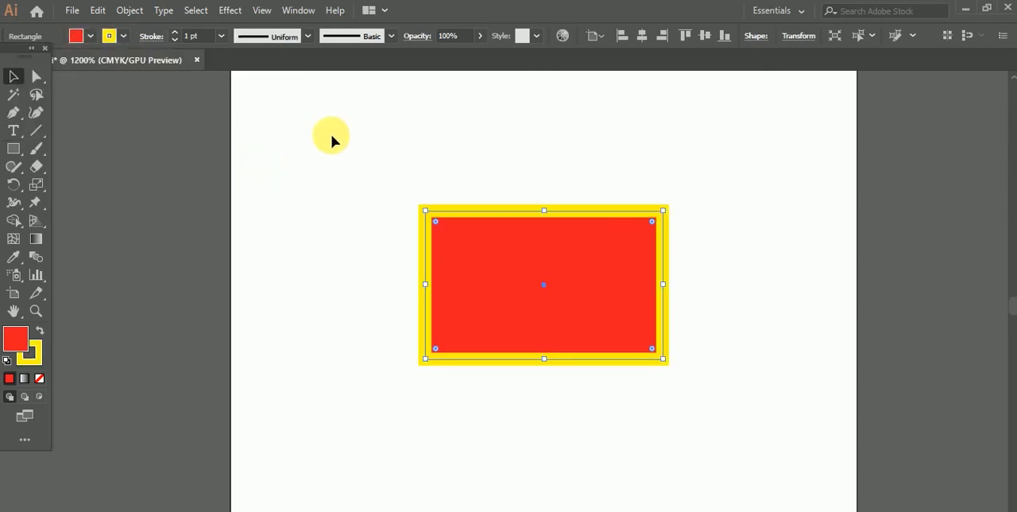
left_click(358, 176)
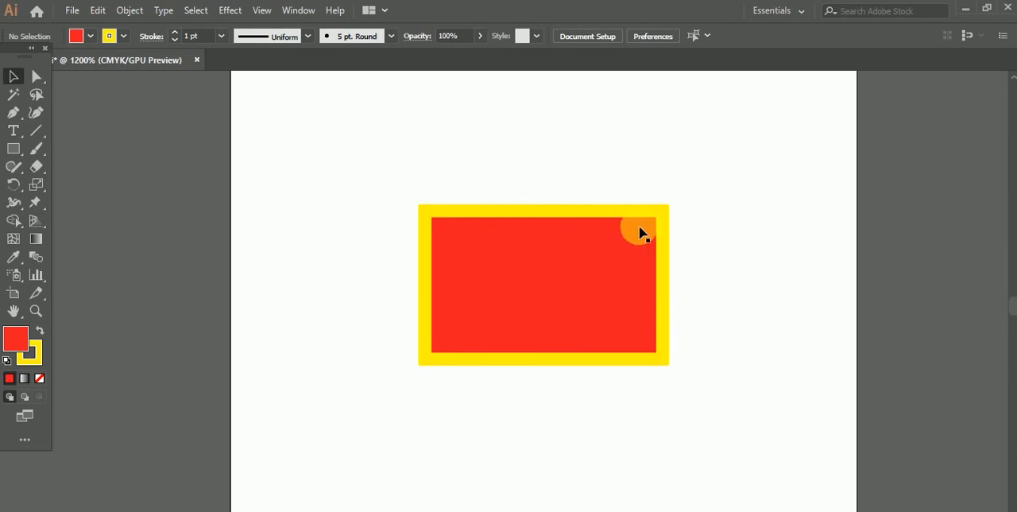
Step: Apply the triangular width profile, wide at its start and tapering to a point, to the rectangle's yellow stroke
left_click_drag(565, 294, 565, 294)
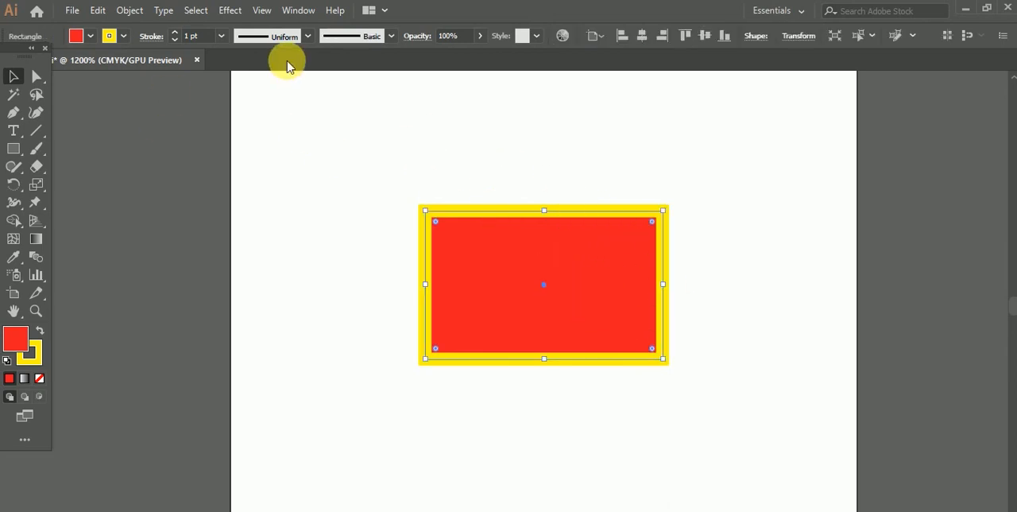
left_click(309, 38)
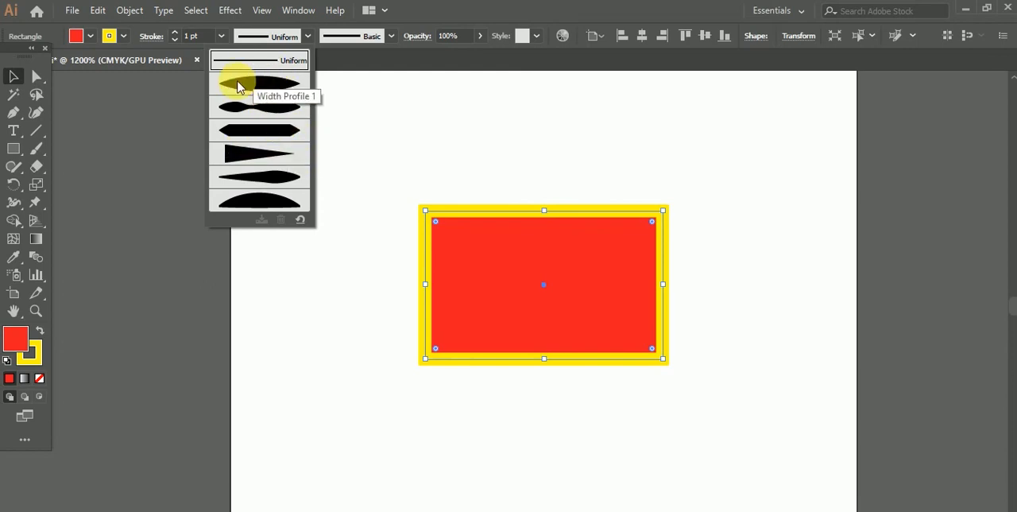
left_click(253, 156)
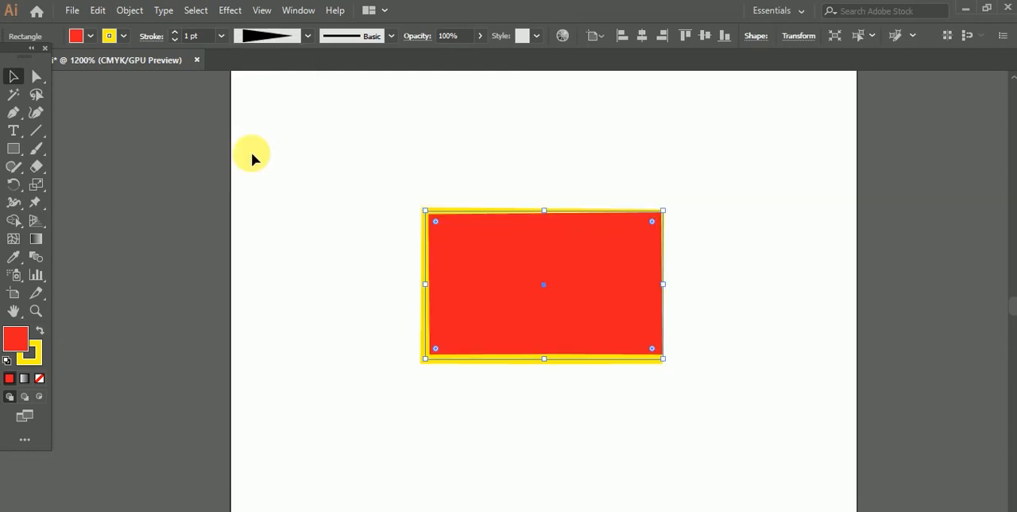
left_click(350, 209)
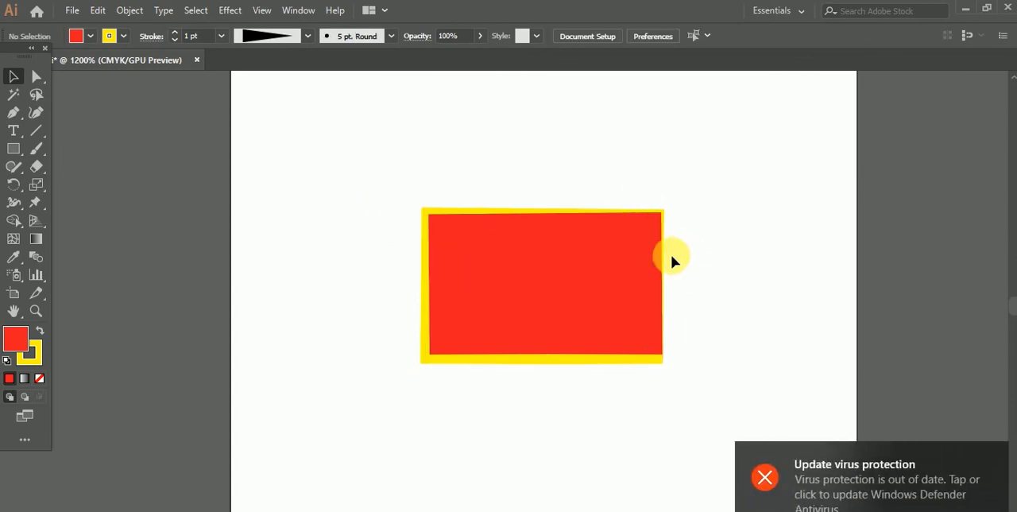
Step: Move the rectangle slightly up and to the left on the artboard and deselect it
left_click_drag(489, 239, 456, 208)
left_click(341, 211)
left_click(478, 206)
left_click(300, 173)
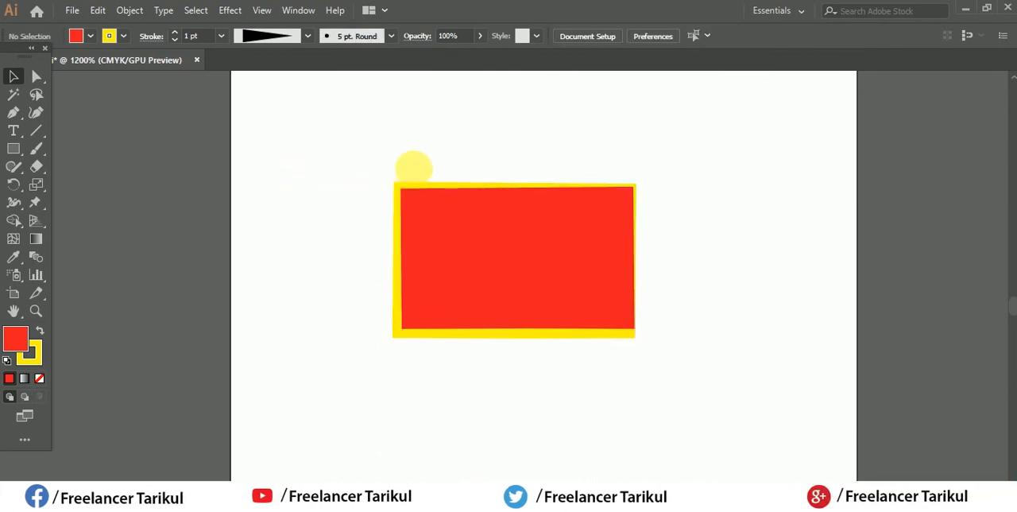
Step: Nudge the rectangle down and to the left and apply Width Profile 1 to its yellow stroke
left_click_drag(509, 247, 498, 255)
left_click(308, 36)
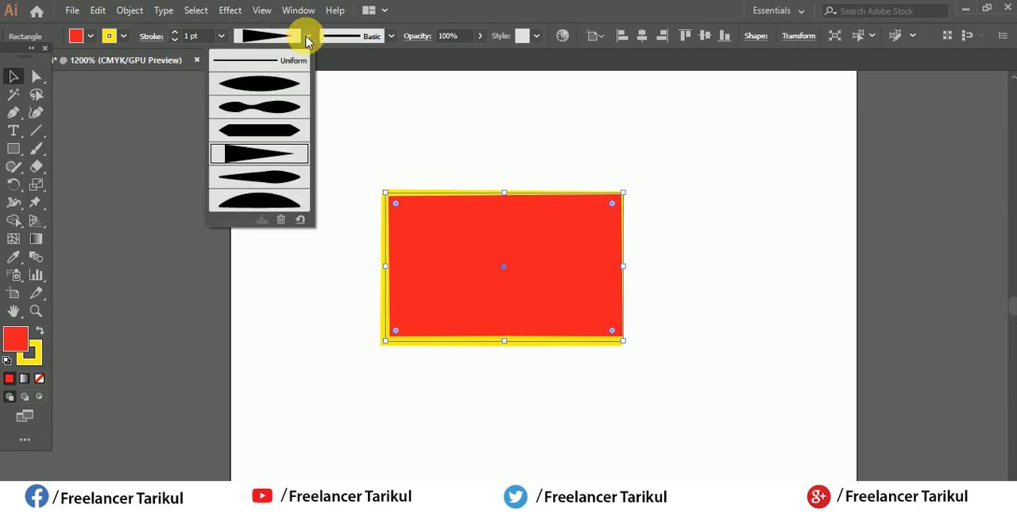
left_click(265, 86)
left_click(313, 183)
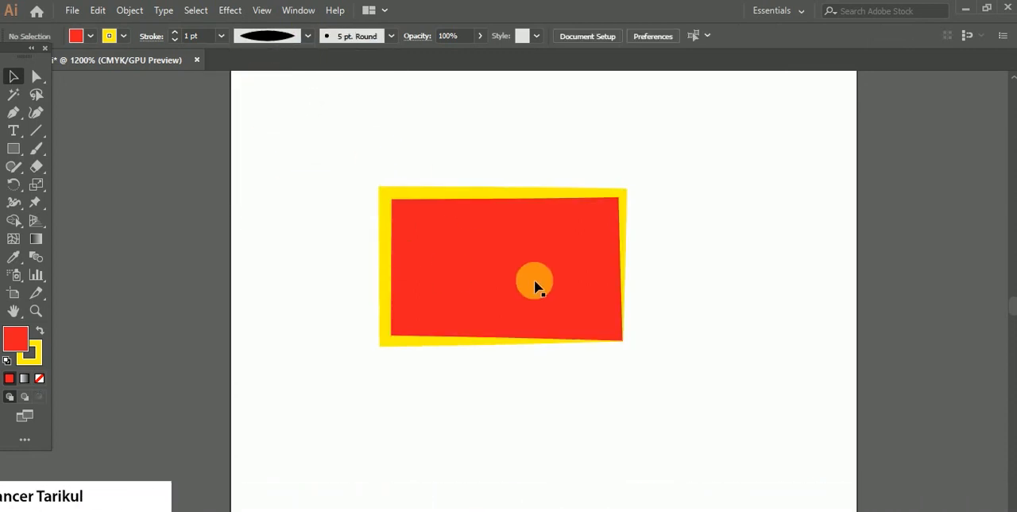
Step: Shift the yellow-stroked rectangle slightly and delete it
left_click_drag(589, 255, 509, 237)
left_click(344, 200)
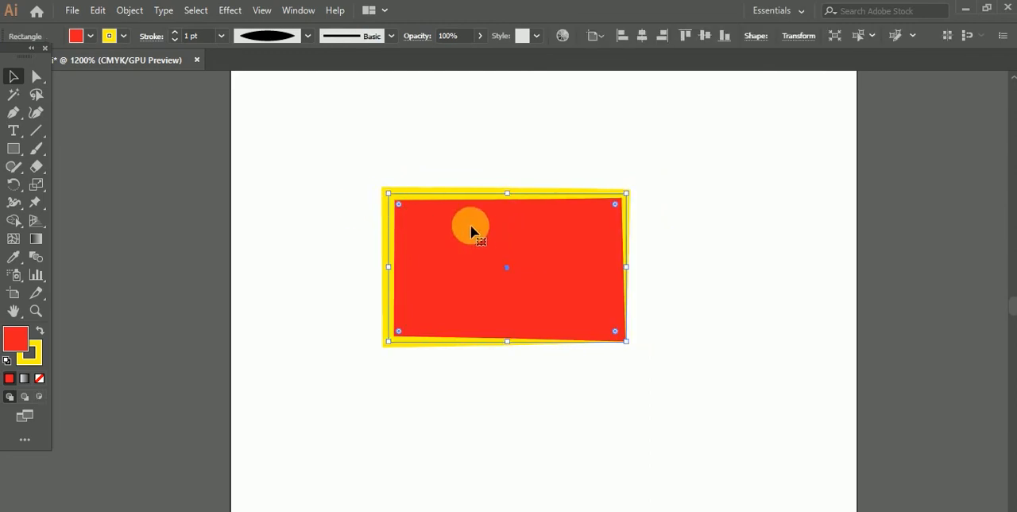
key("Delete")
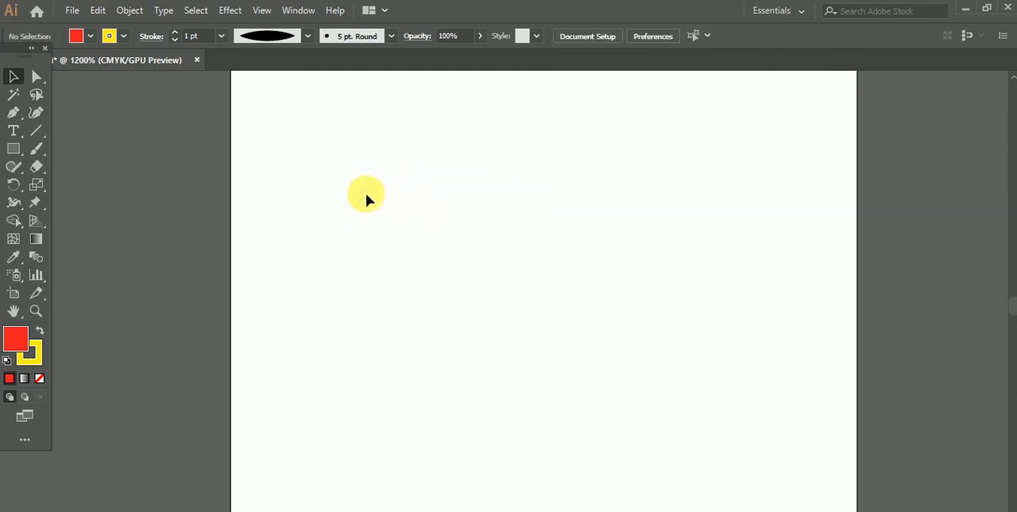
Step: Draw a smaller red rectangle in the middle of the artboard and set its stroke to None
left_click(21, 151)
left_click_drag(368, 193, 565, 324)
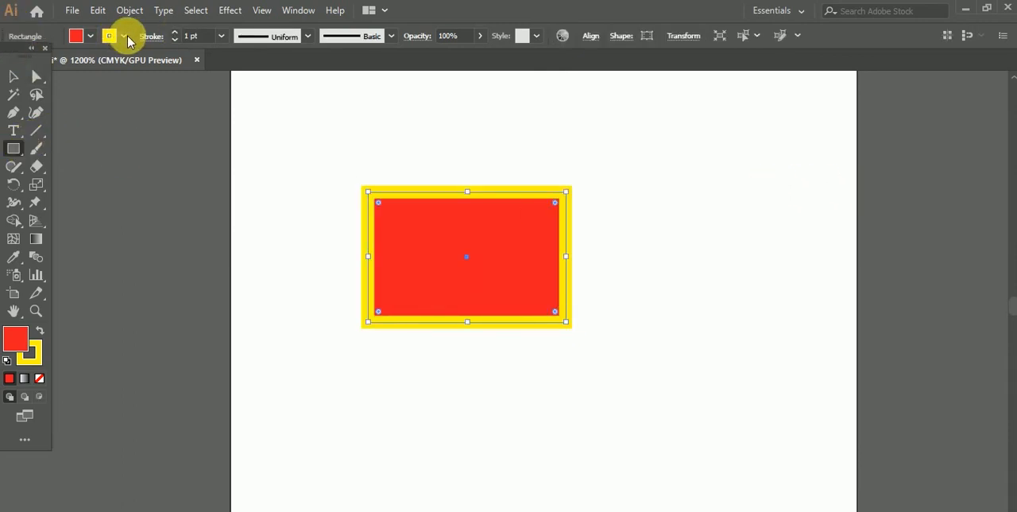
left_click(124, 37)
left_click(11, 65)
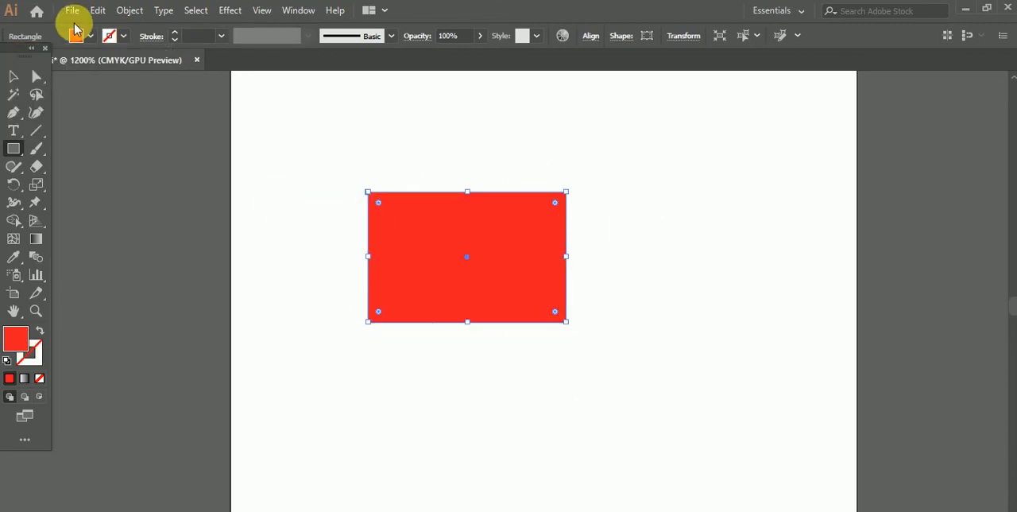
left_click(14, 77)
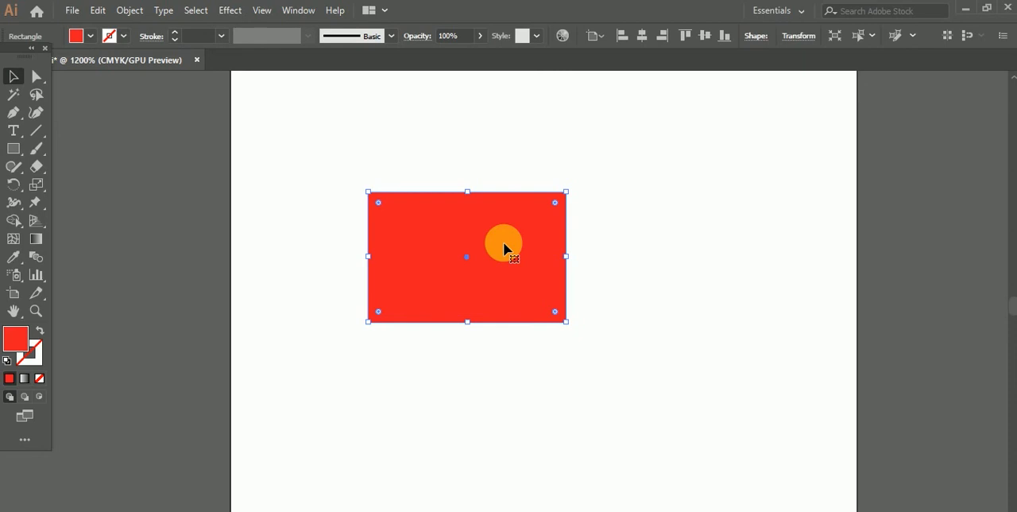
Step: Duplicate the red rectangle twice so the three copies overlap, and fill the lower-right copy with yellow
left_click_drag(523, 263, 666, 294)
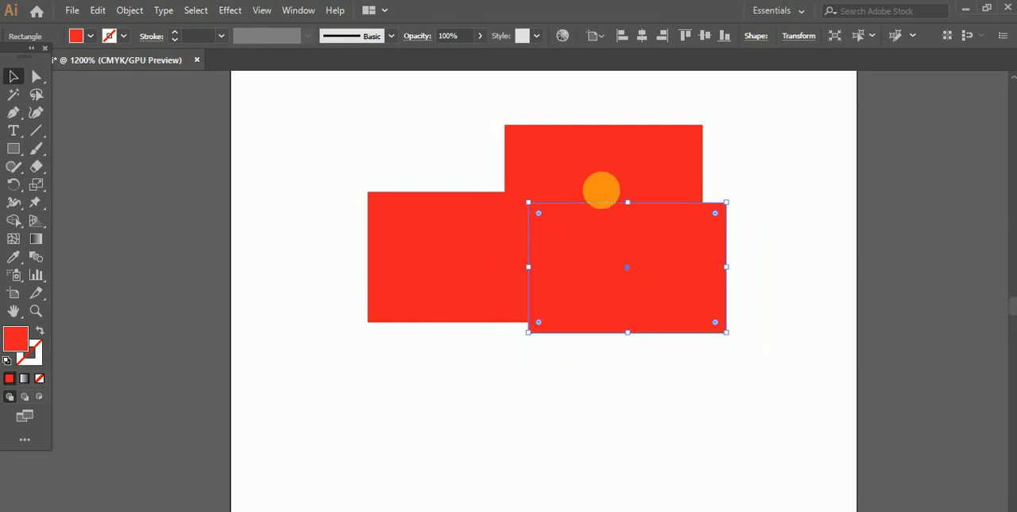
left_click(90, 36)
left_click(61, 61)
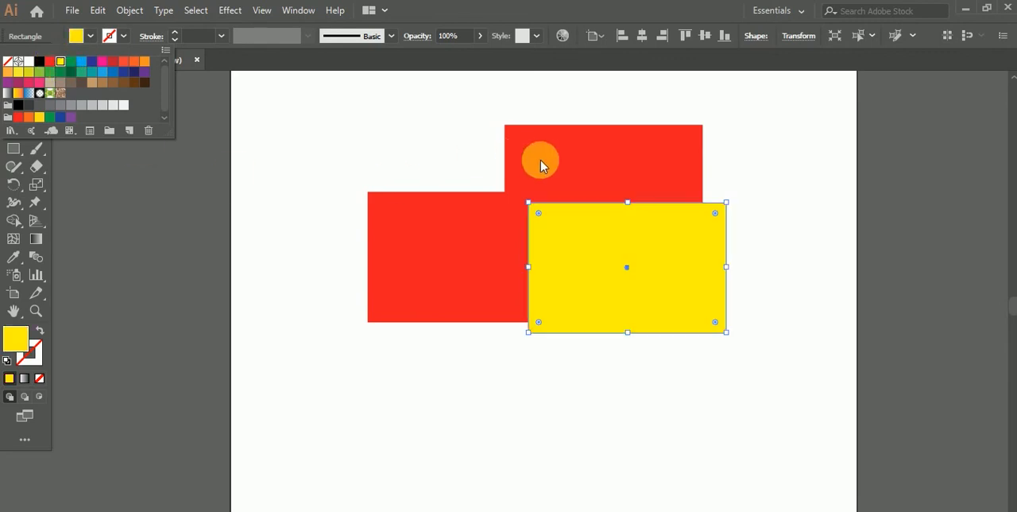
Step: Fill the upper red rectangle with light blue and deselect it
left_click(545, 159)
left_click(535, 157)
left_click(92, 38)
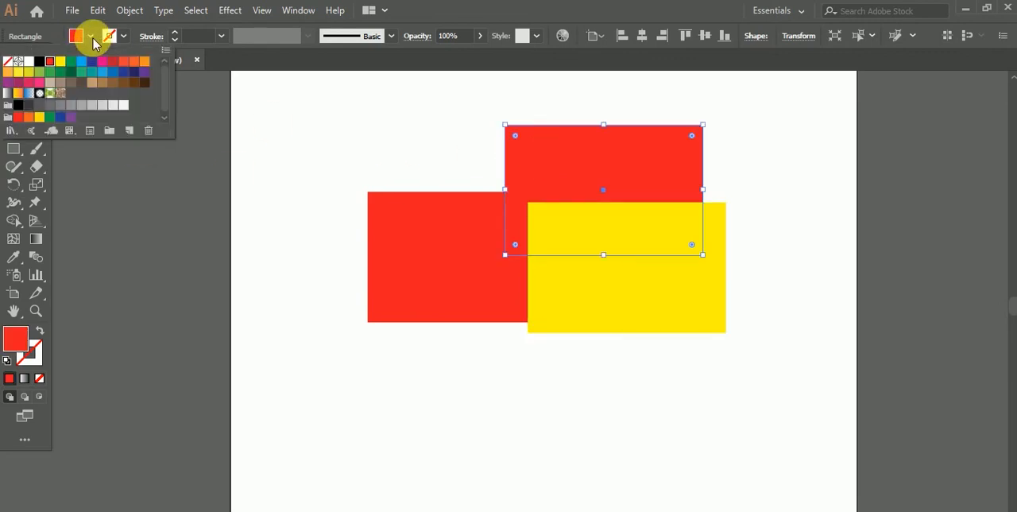
left_click(102, 72)
left_click(251, 153)
left_click(273, 141)
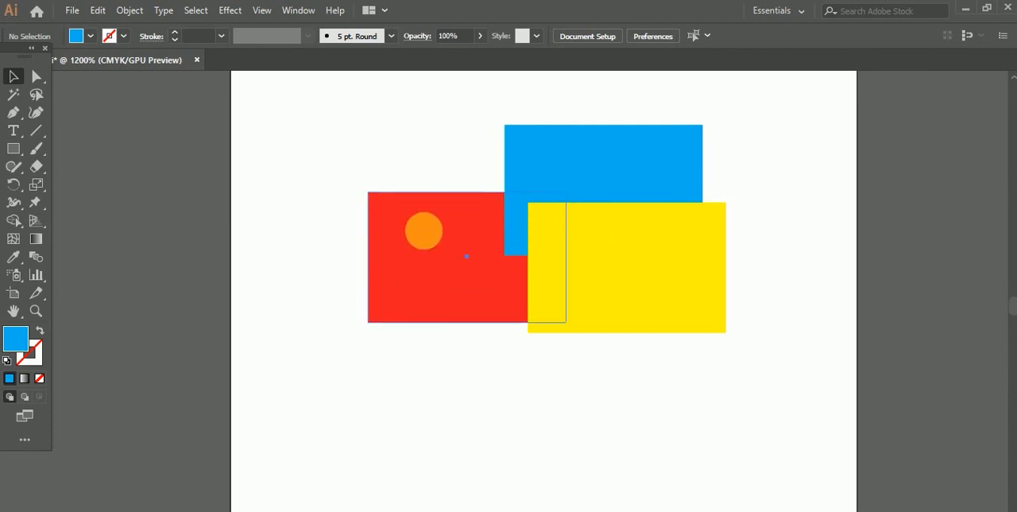
Step: Bring the red rectangle forward one level in the stacking order and deselect it
left_click(424, 233)
right_click(424, 232)
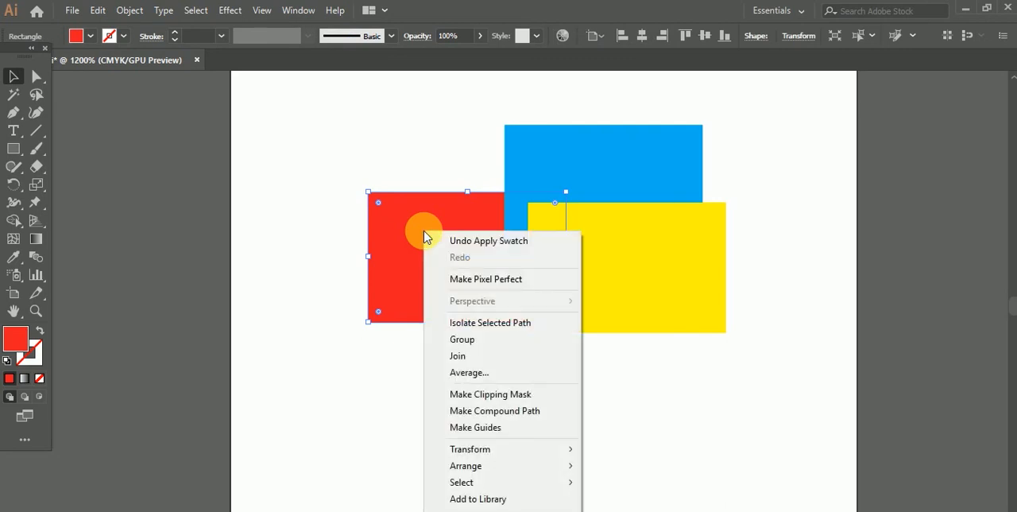
mouse_move(477, 466)
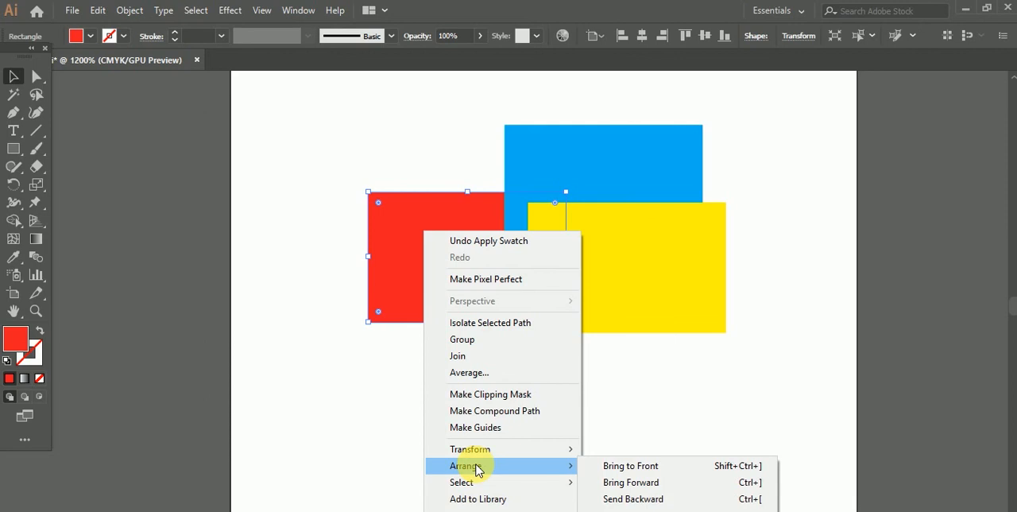
left_click(631, 482)
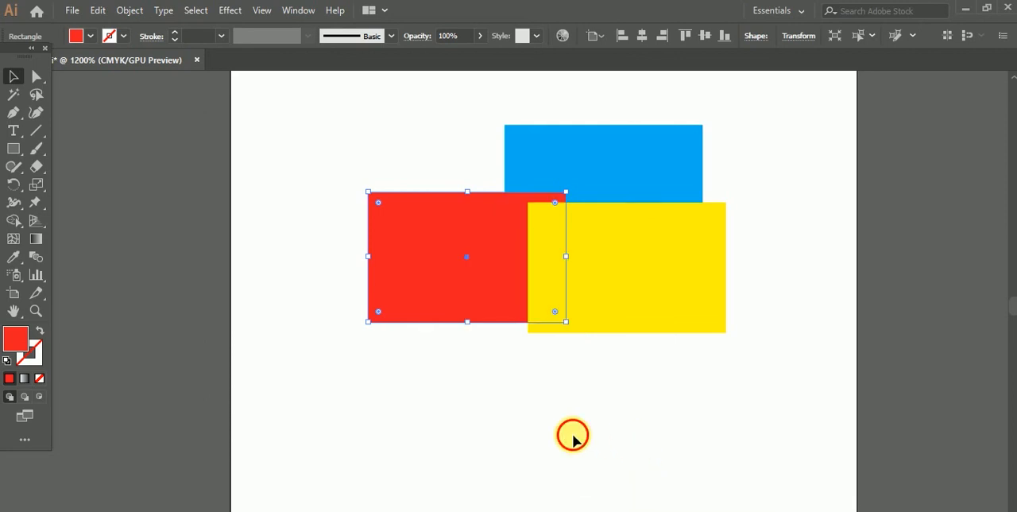
left_click(571, 434)
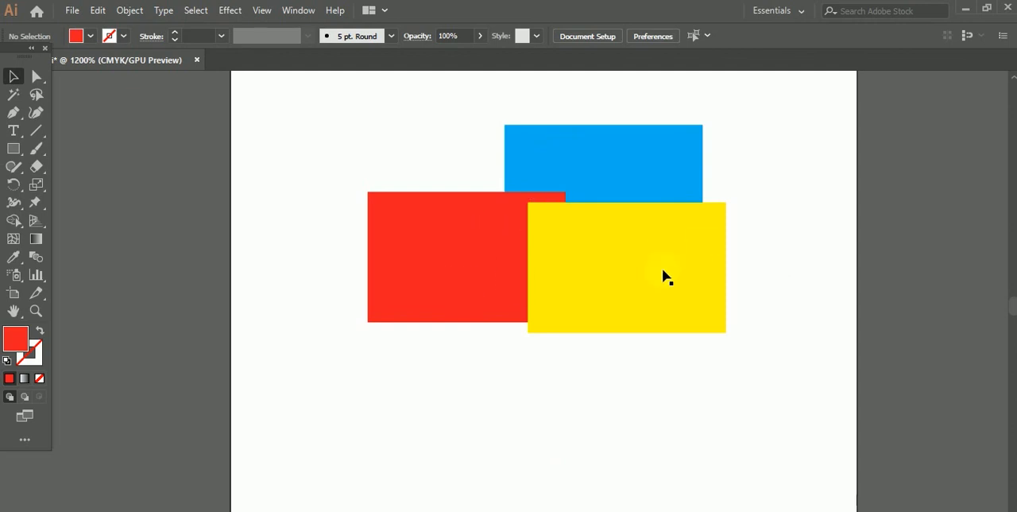
Step: Send the yellow rectangle to the back of the stack and deselect it
left_click(633, 236)
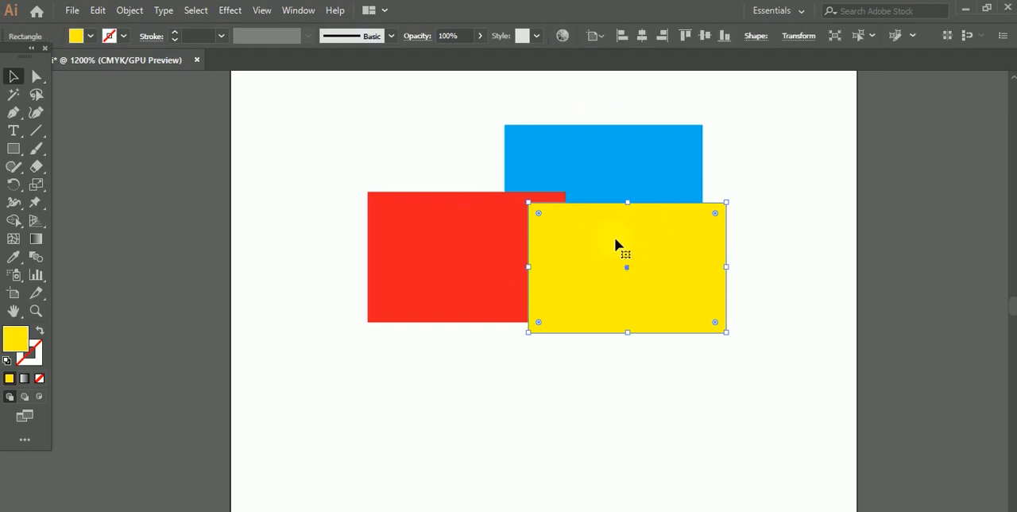
right_click(616, 236)
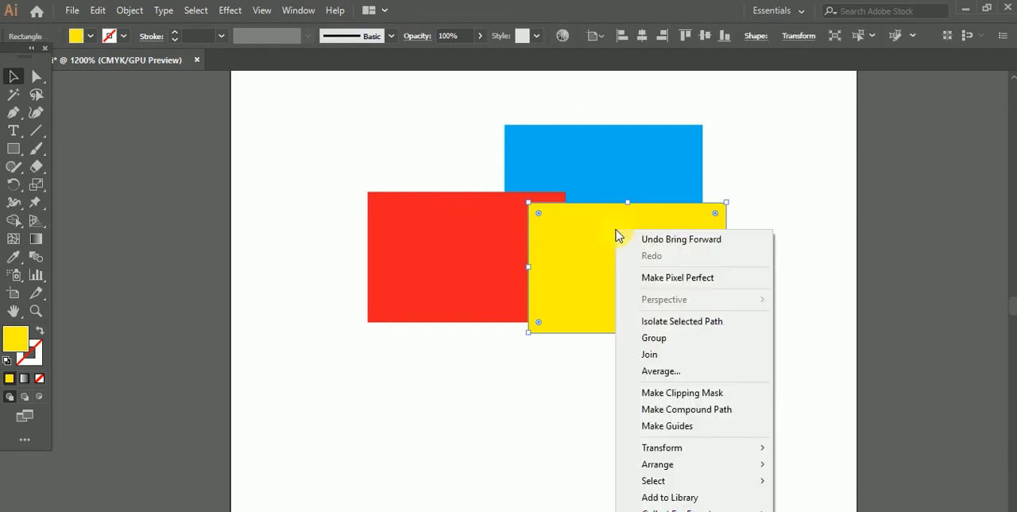
mouse_move(666, 466)
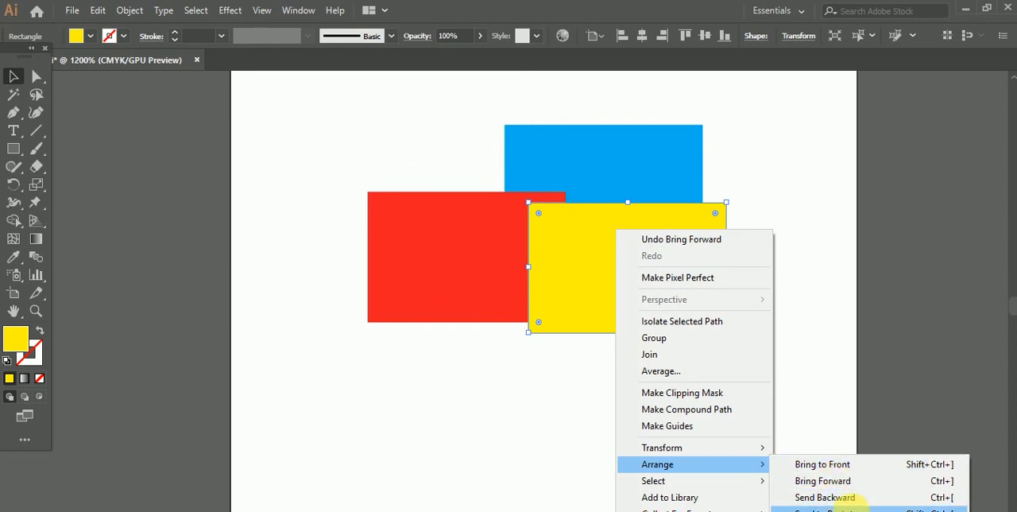
left_click(823, 508)
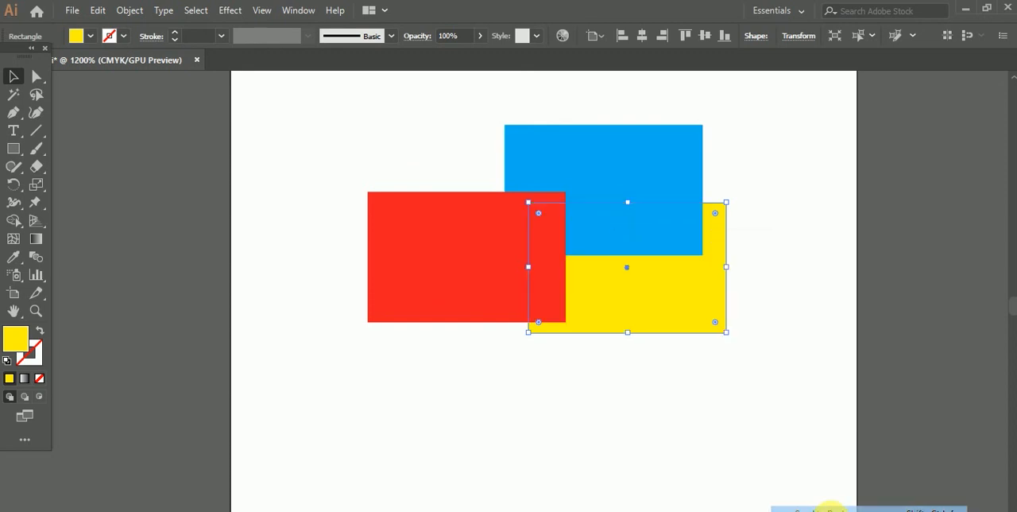
left_click(807, 410)
Step: Bring the blue rectangle to the front of the stack, and then delete all three rectangles
left_click(638, 148)
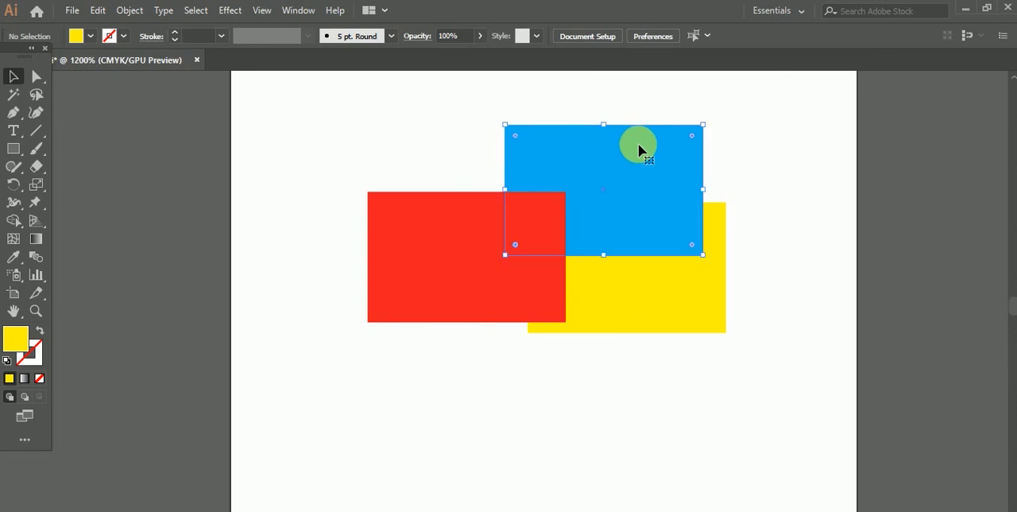
right_click(639, 149)
mouse_move(666, 379)
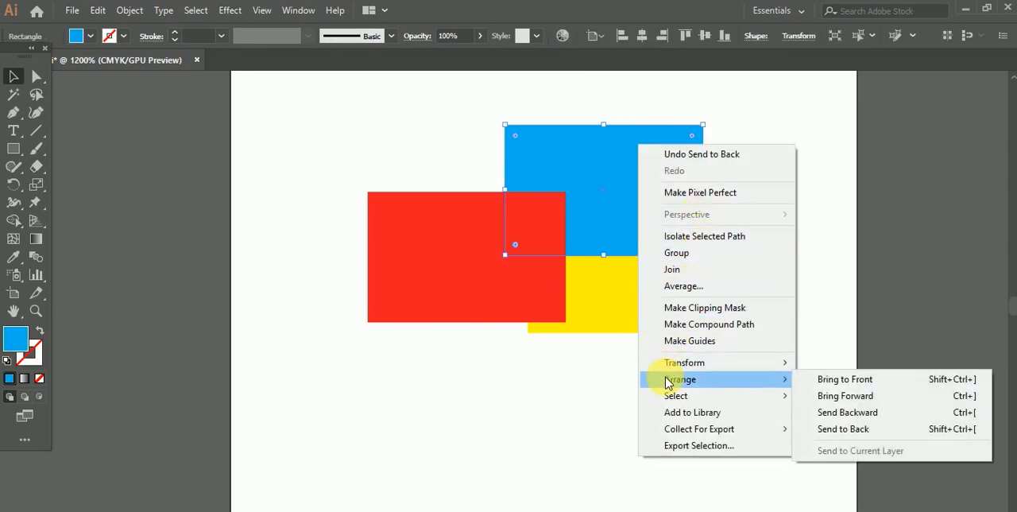
left_click(858, 388)
left_click(739, 386)
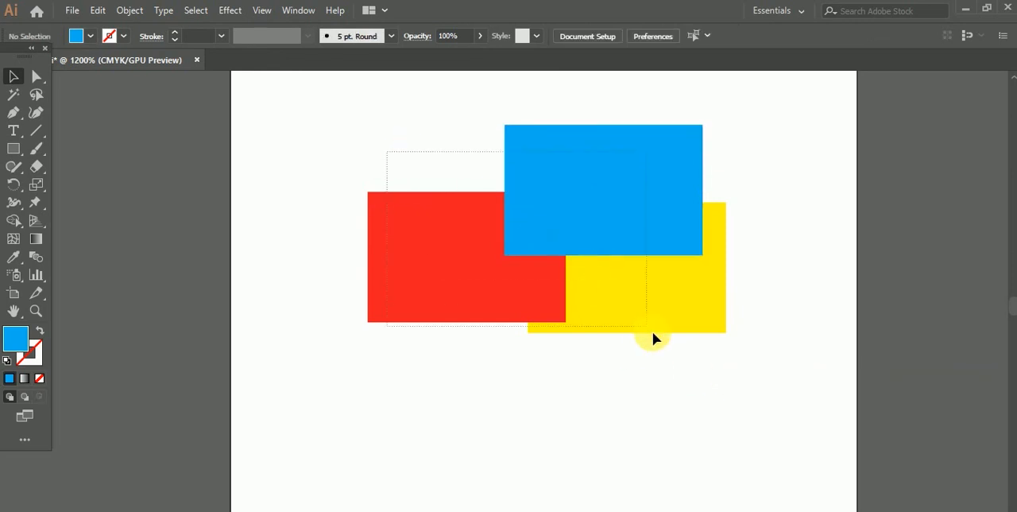
key("ctrl+a")
key("Delete")
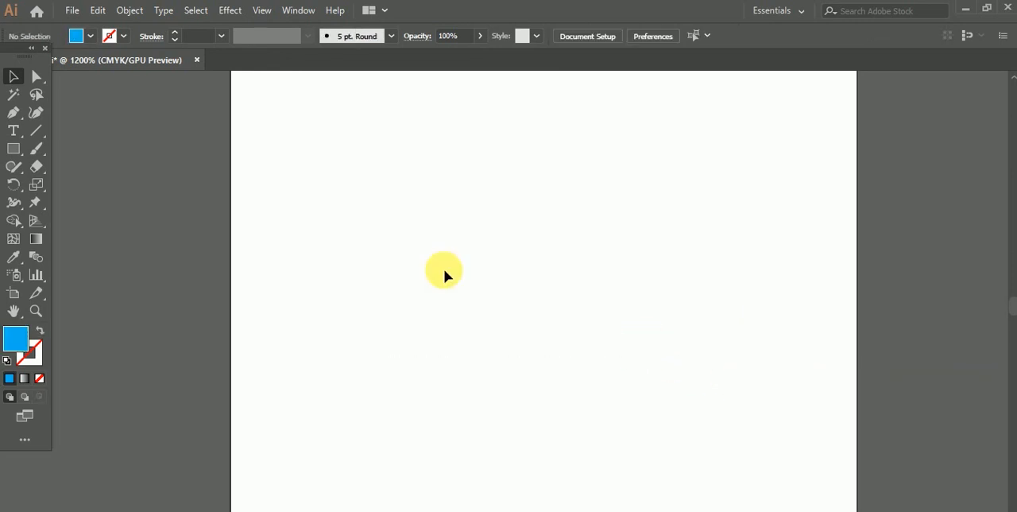
Step: Draw a large, nearly square blue rectangle in the middle of the artboard and move it up and slightly left
left_click(12, 149)
left_click_drag(449, 204, 664, 409)
left_click(14, 76)
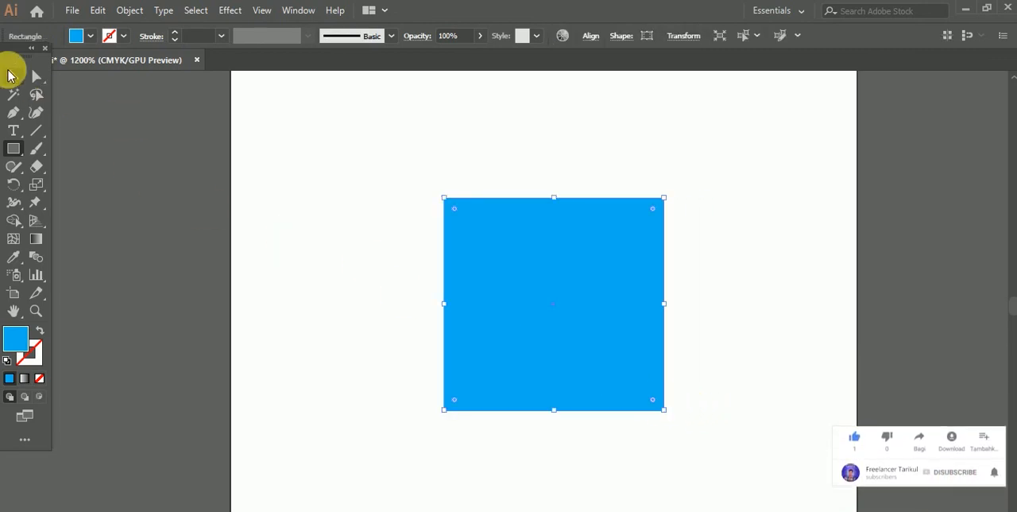
left_click_drag(602, 326, 575, 257)
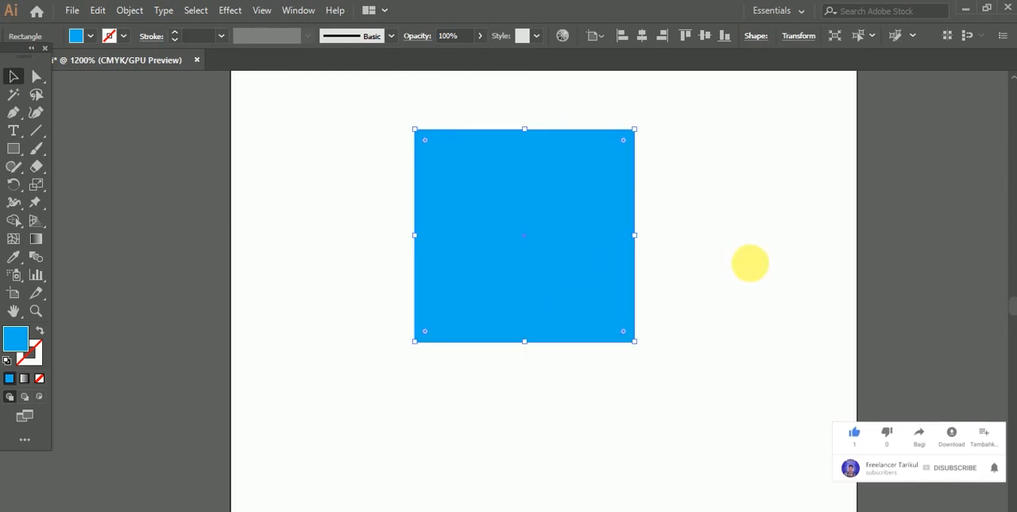
left_click(749, 266)
Step: Select the blue square and add an anchor point at the middle of its bottom edge with the Pen tool
left_click(13, 112)
left_click(14, 75)
left_click(545, 278)
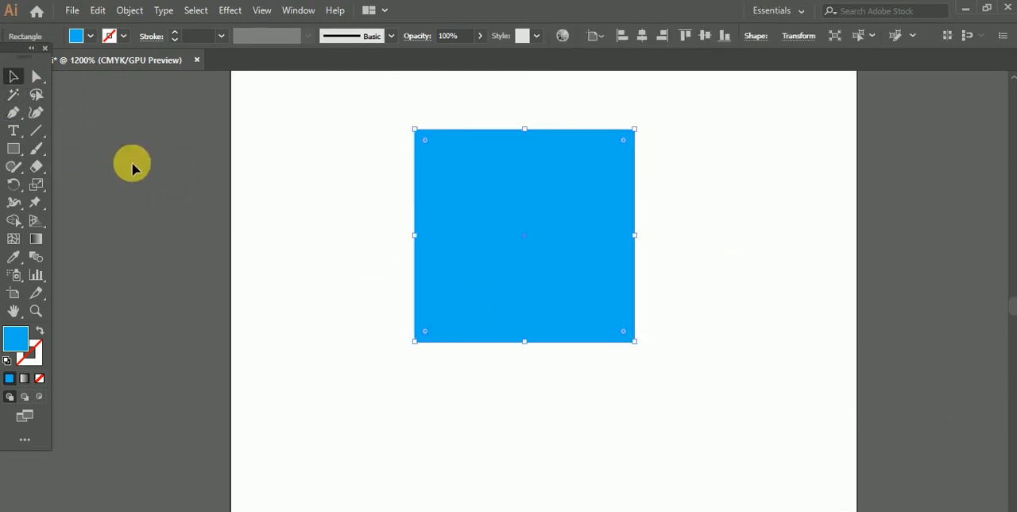
left_click(13, 112)
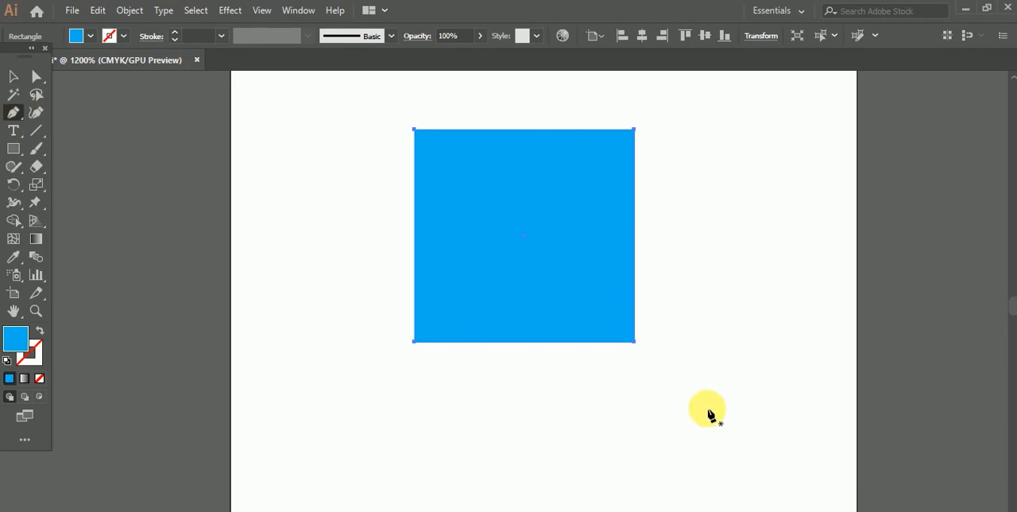
left_click(521, 342)
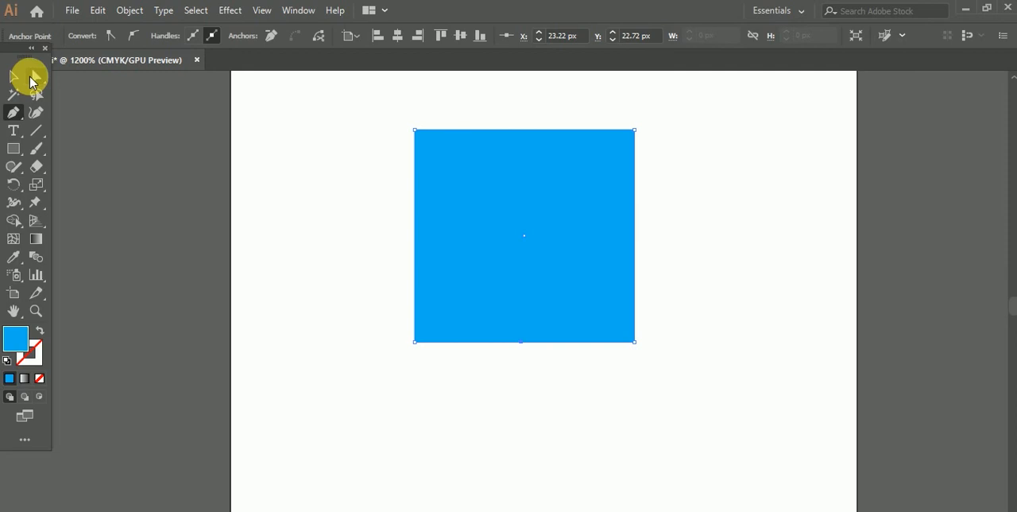
Step: Move the new bottom anchor point up to about X 23.6 px, Y 13.1 px near the square's centre, forming a triangular notch
left_click(34, 78)
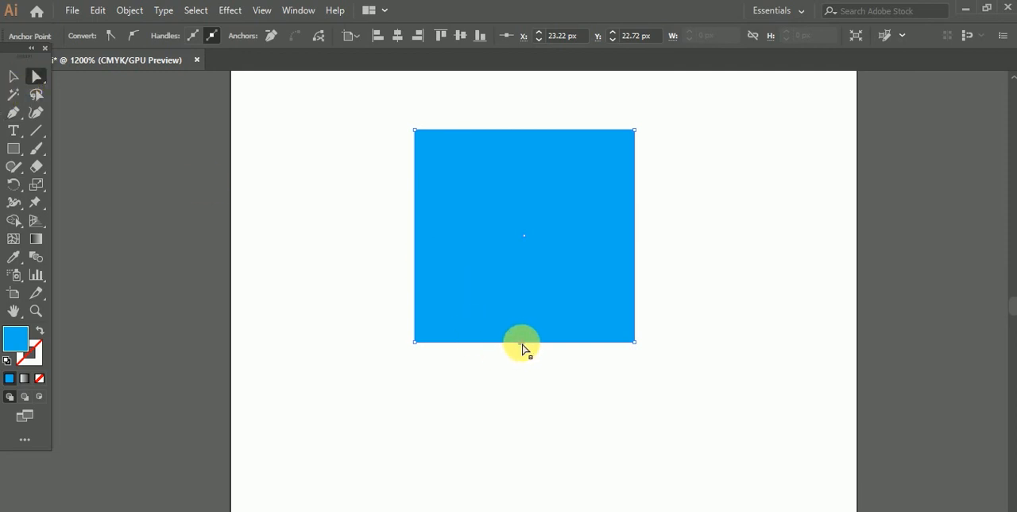
left_click_drag(523, 308, 526, 225)
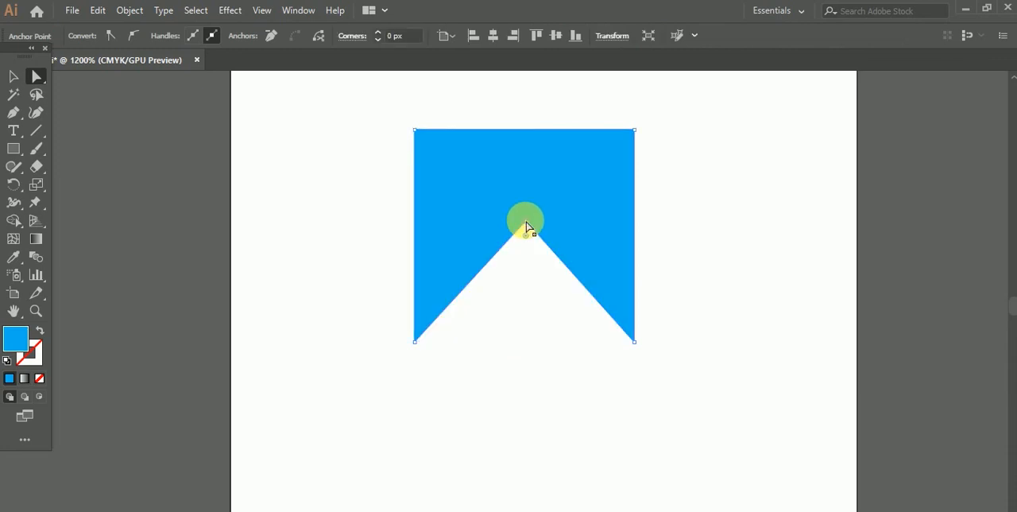
left_click(15, 77)
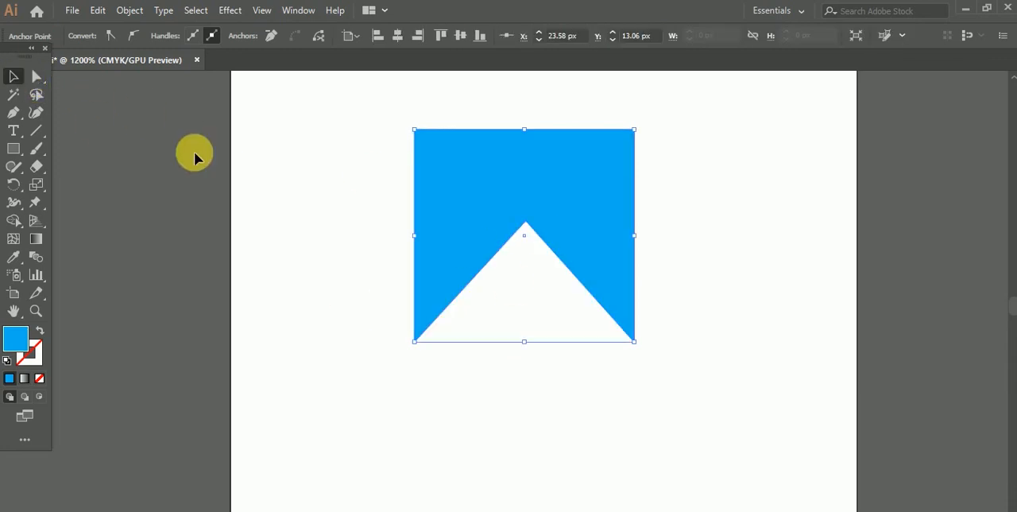
left_click(301, 137)
Step: Reposition the notched blue shape around the artboard, leaving it near the middle
left_click_drag(438, 220, 453, 252)
left_click_drag(515, 252, 493, 249)
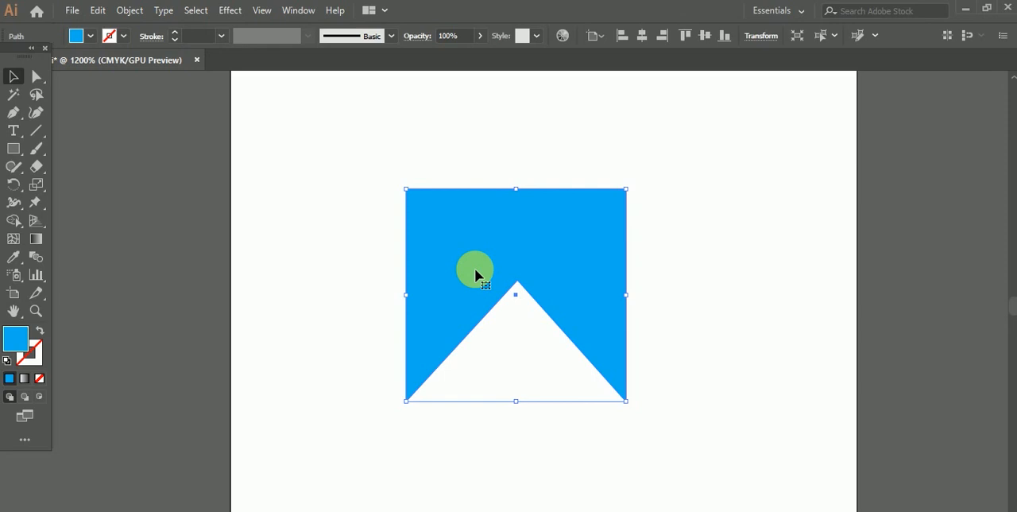
mouse_move(472, 250)
left_mouse_down()
mouse_move(450, 240)
mouse_move(488, 256)
mouse_move(480, 254)
left_mouse_up()
left_click(356, 221)
left_click_drag(359, 179, 493, 239)
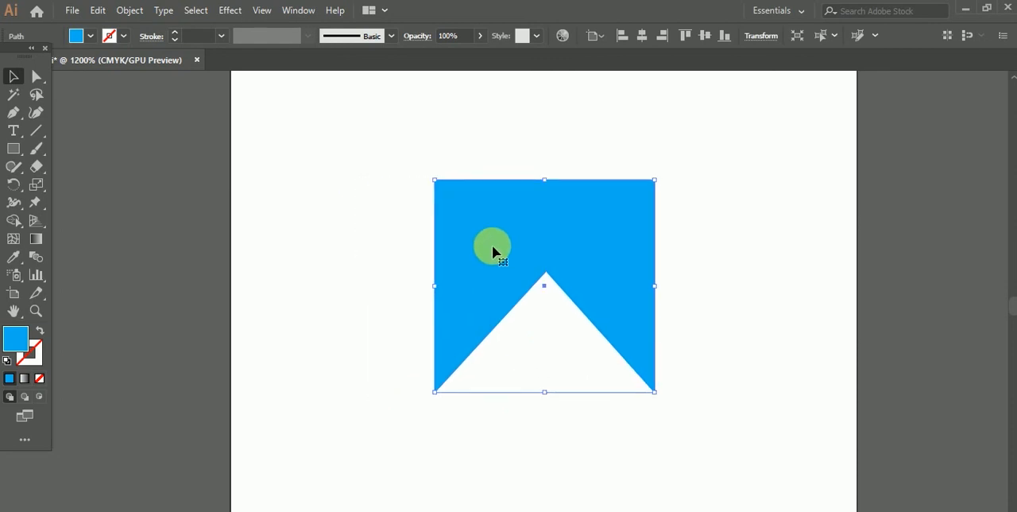
left_click_drag(502, 246, 489, 249)
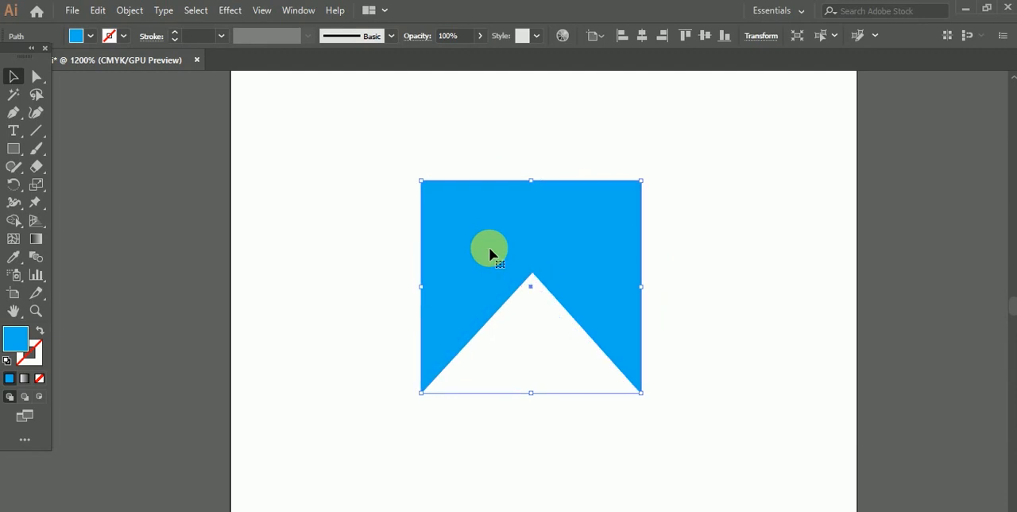